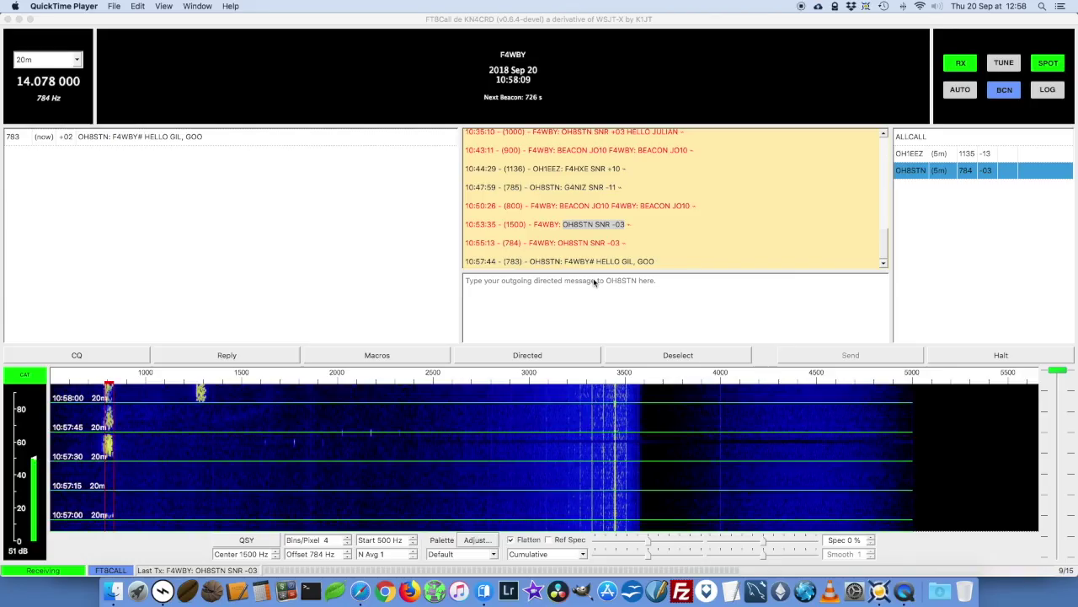
# Send station OH8STN a directed message reading "HOW ARE YOU" followed by the operator's first name and a question mark
pyautogui.click(594, 282)
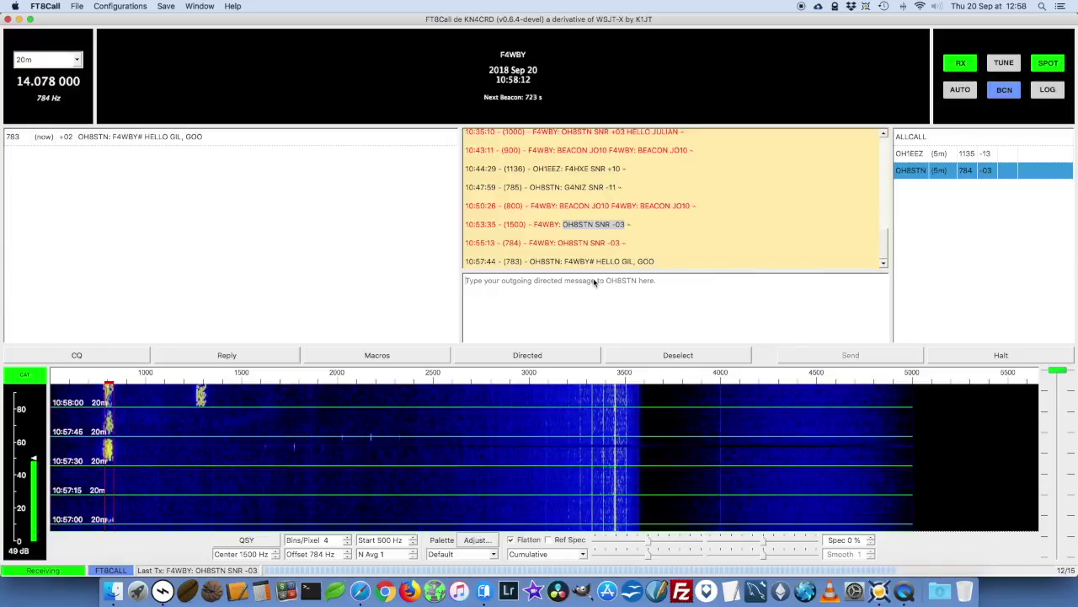
pyautogui.write('HOW ARE YO')
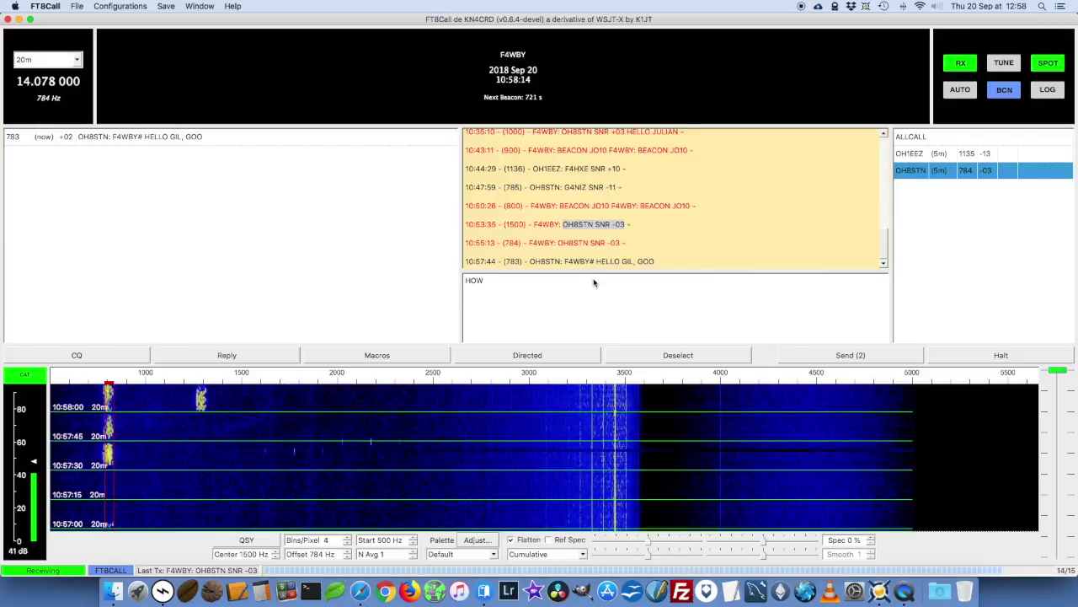
pyautogui.write('U JULIAN?')
pyautogui.press('Return')
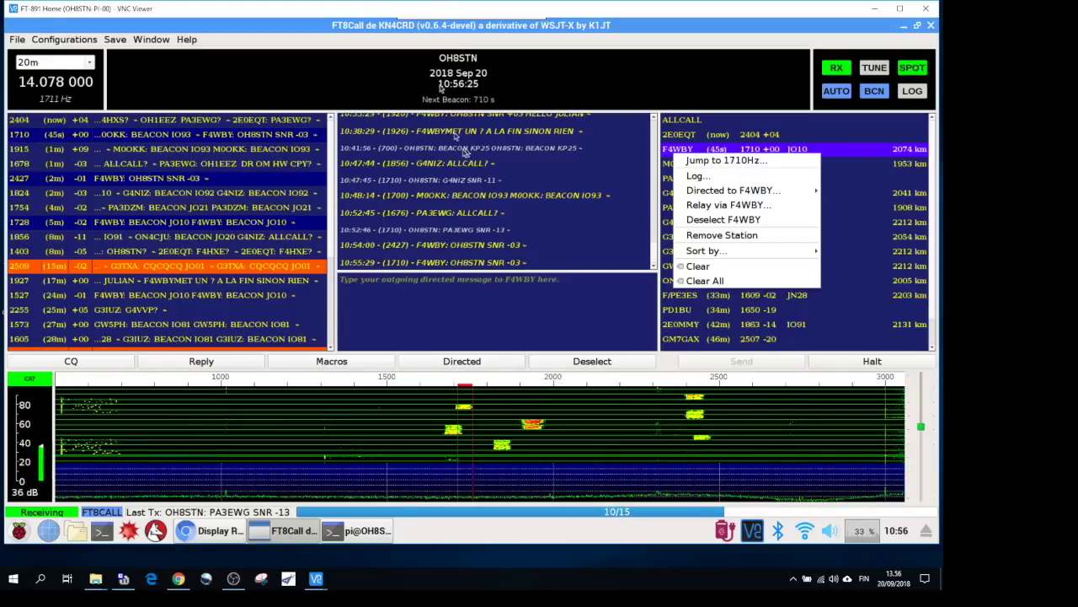
# In the OH8STN VNC session, send F4WBY an acknowledge-on-receipt message: "HELLO", the operator's first name, then ", GOOD TO SEE U HERE"
pyautogui.moveTo(454, 3)
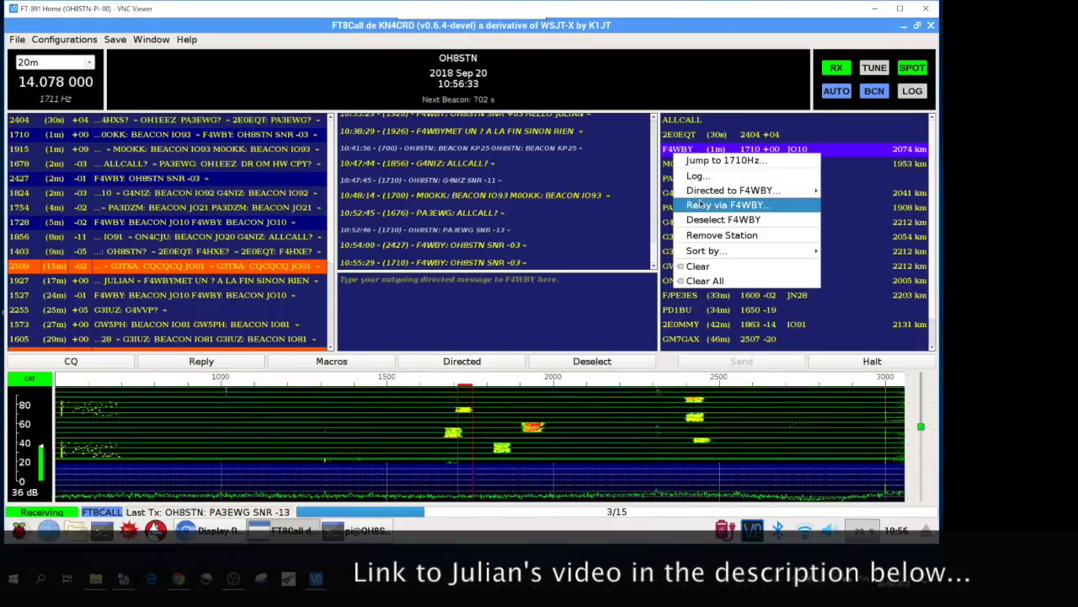
pyautogui.moveTo(733, 190)
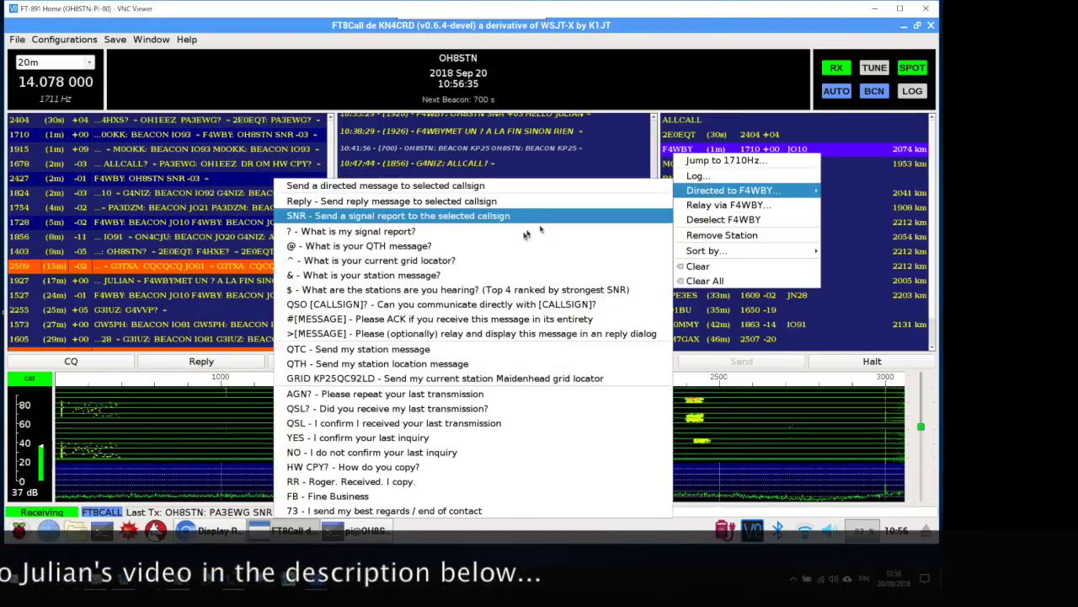
pyautogui.click(459, 320)
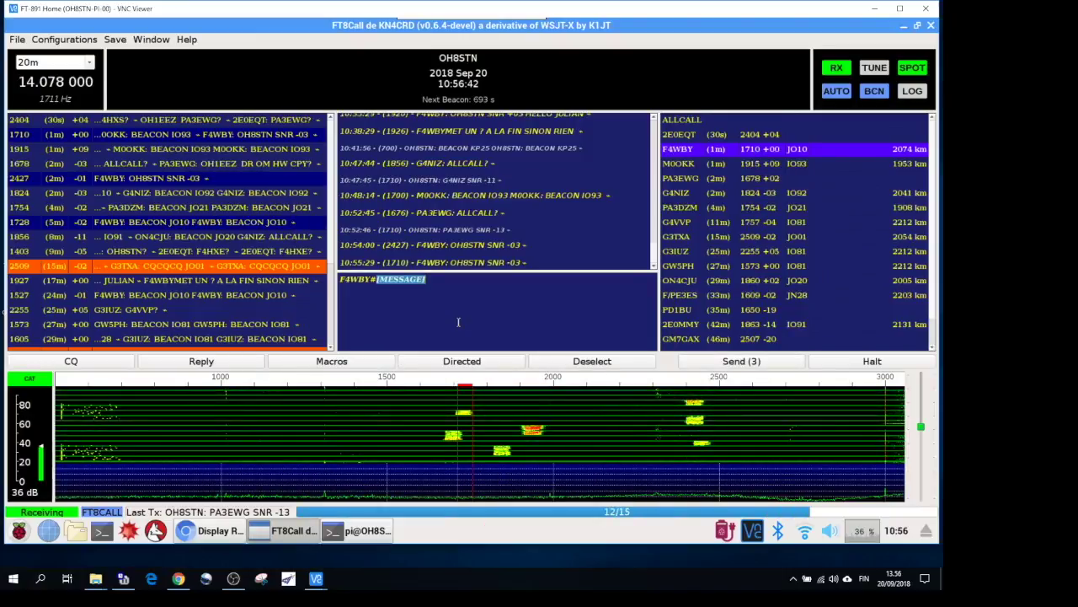
pyautogui.write('HELLO')
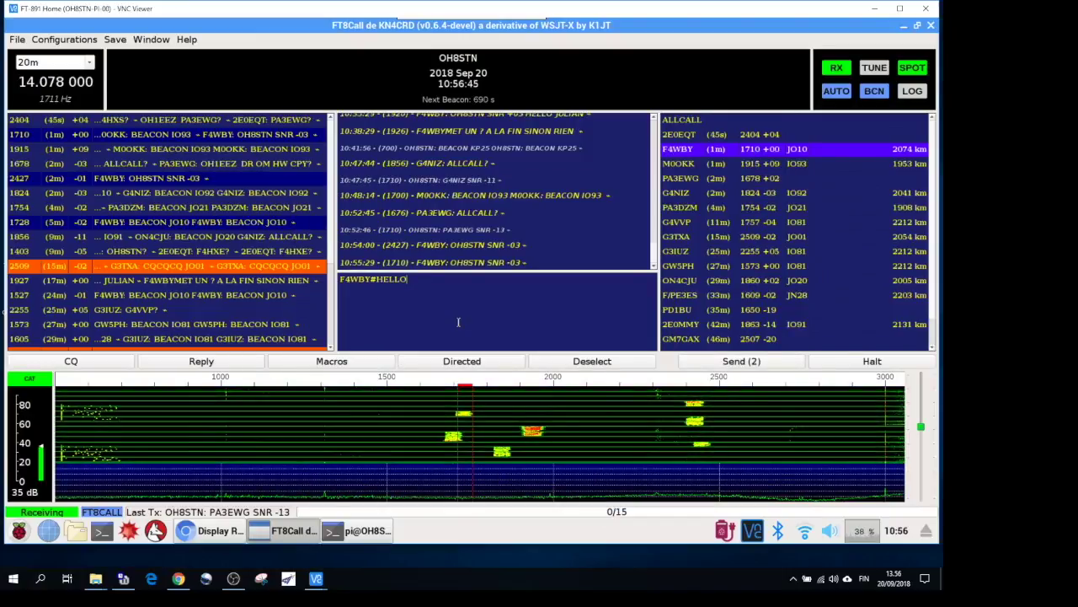
pyautogui.write(' GIL, GOOD')
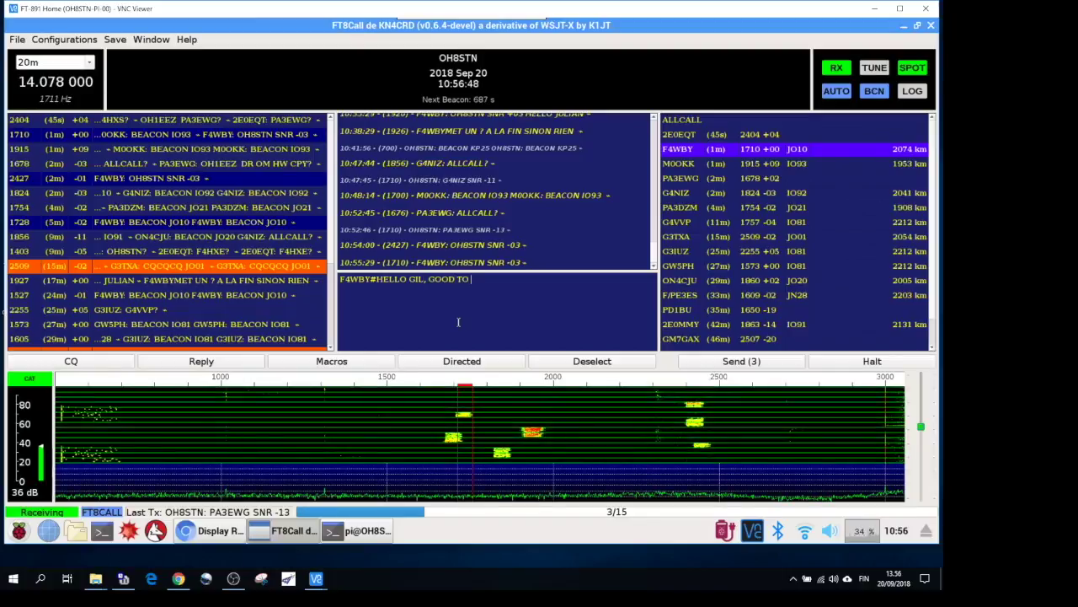
pyautogui.write(' TO SEE U HERE')
pyautogui.press('Return')
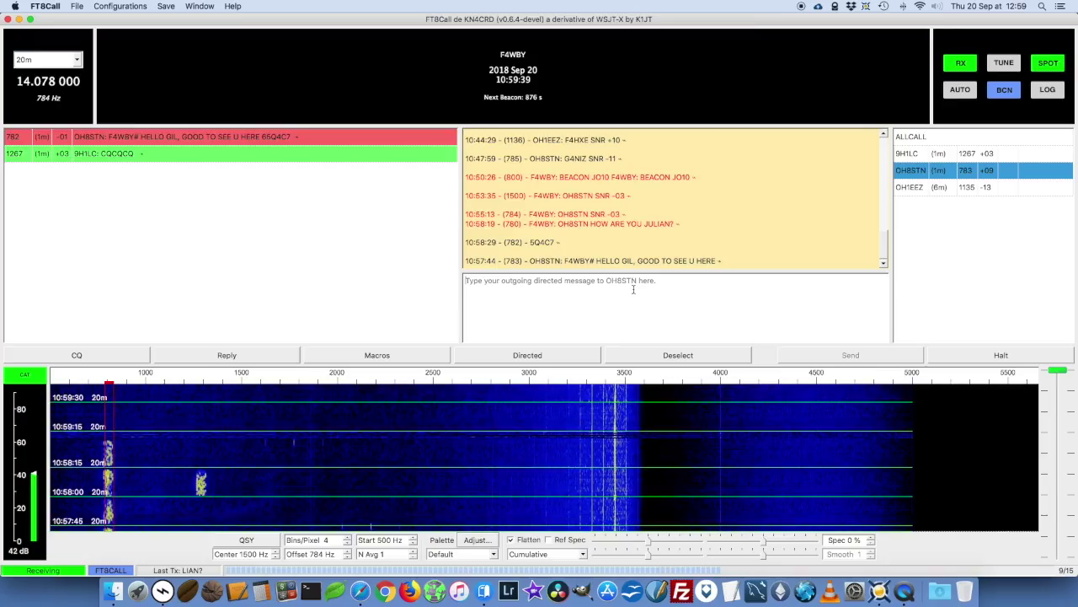
# Back in the F4WBY station's FT8Call, compose a directed message to OH8STN reading "STILL TRYING TO FIGURE THIS OUT."
pyautogui.write('ST')
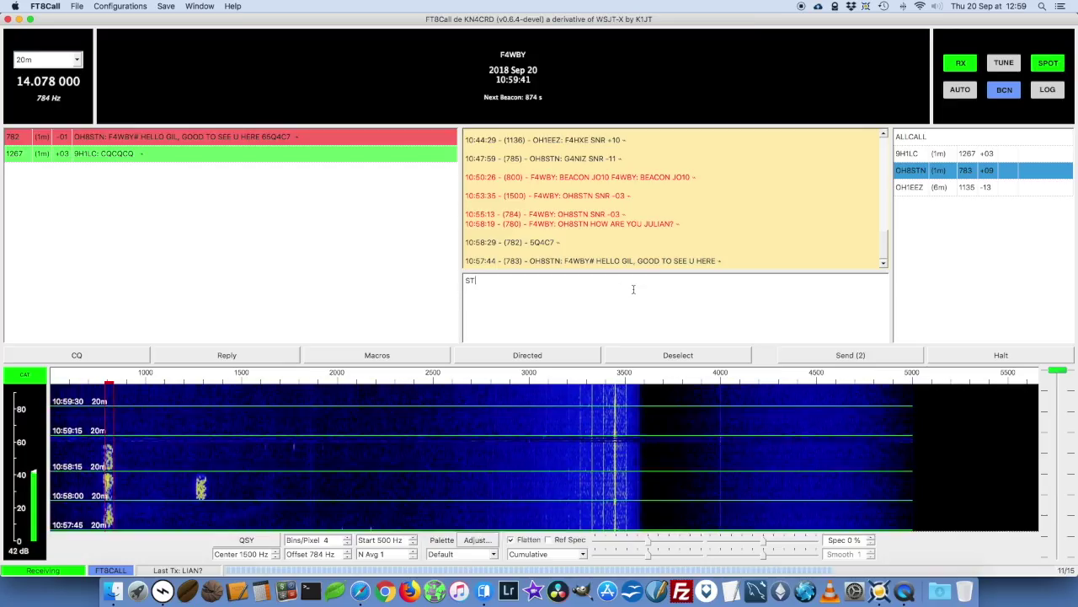
pyautogui.write('ILL TRYING T')
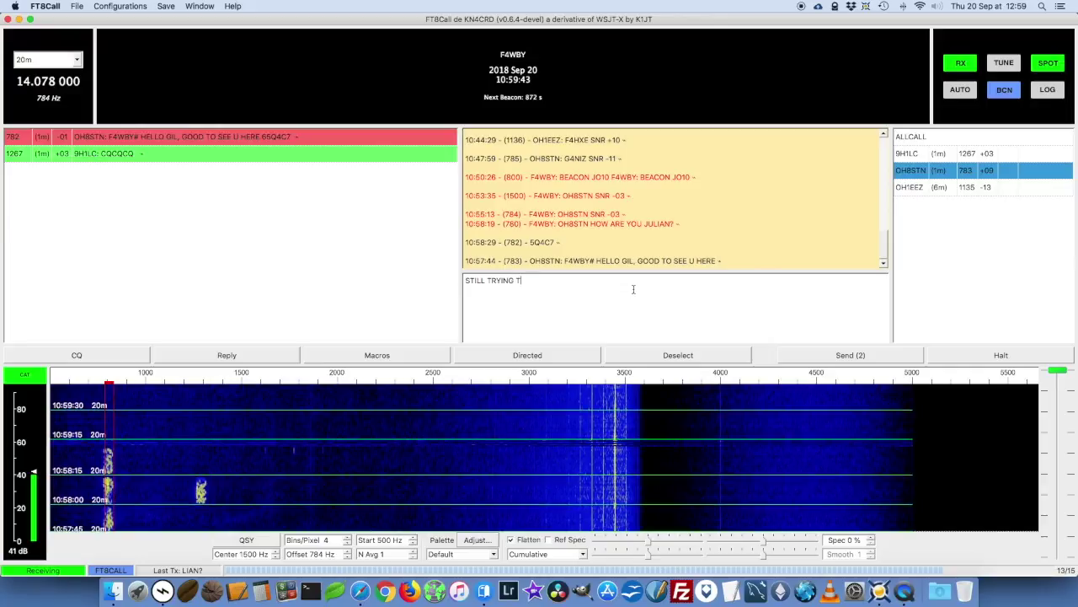
pyautogui.write('O FIGU')
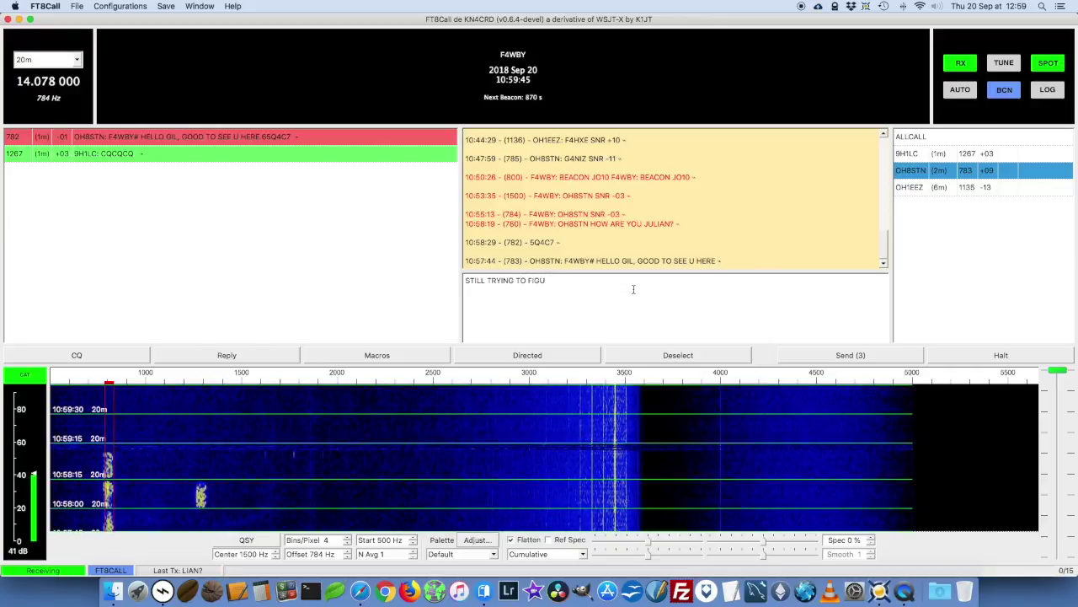
pyautogui.write('RE TH')
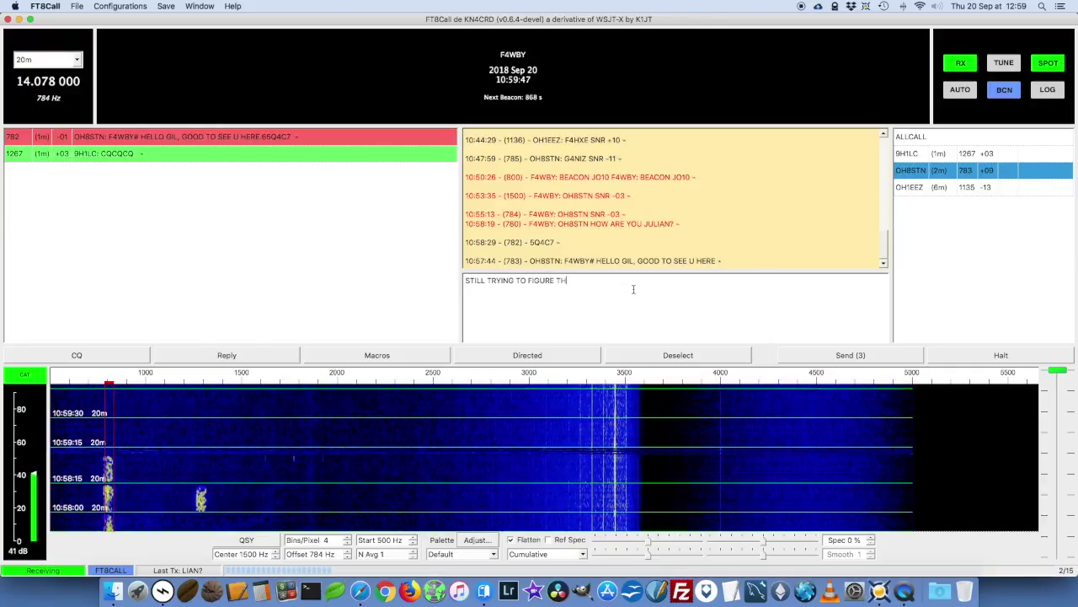
pyautogui.write('IS OUT.')
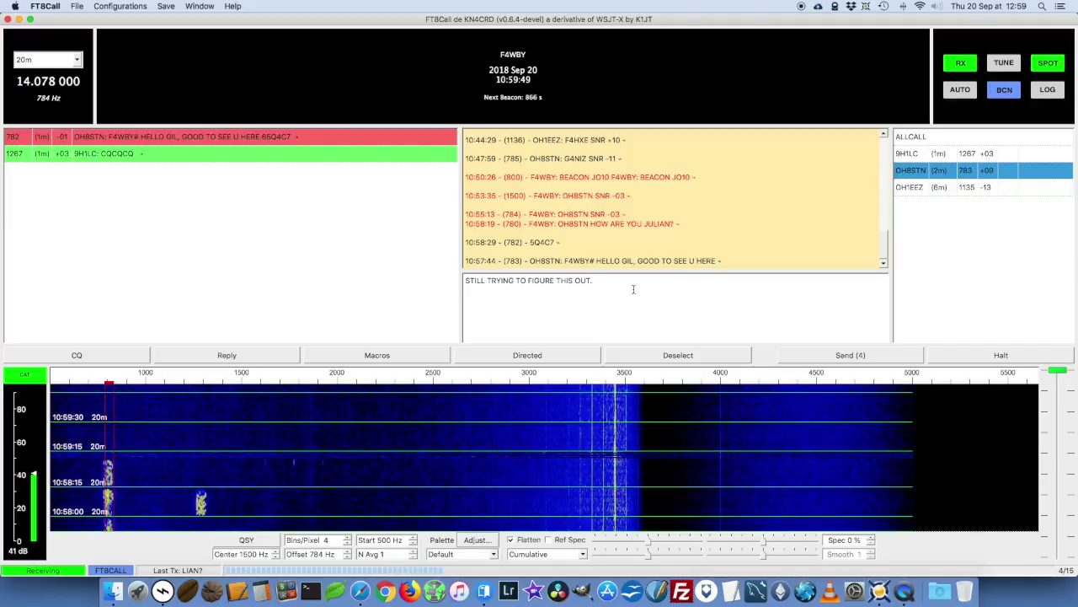
# Add the station details "HR KX2 5W ANT HWEF VERT" to the outgoing message and send it
pyautogui.write(' KX2')
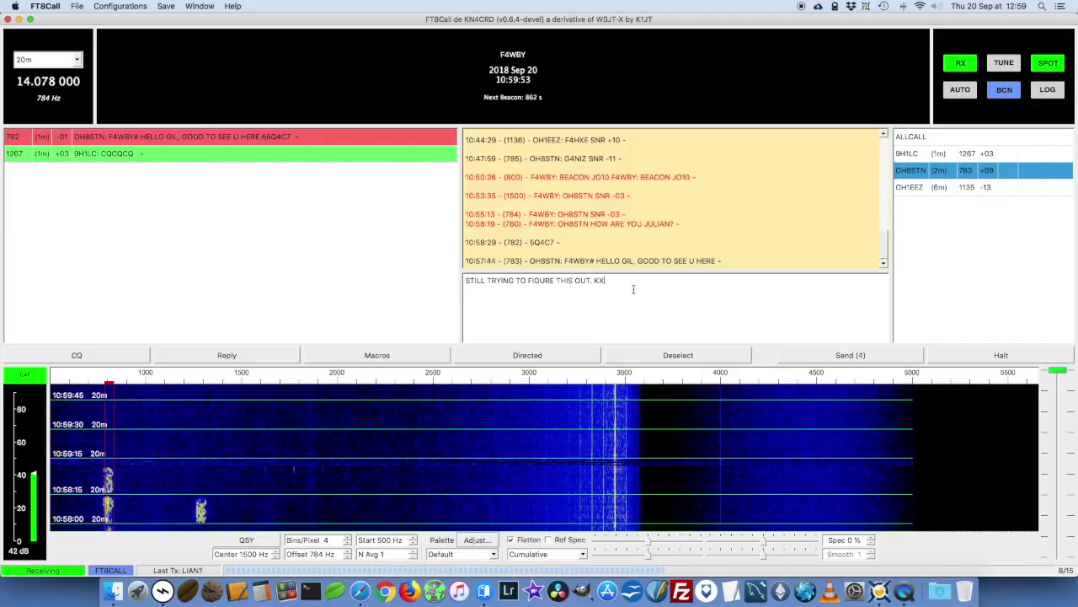
pyautogui.press('BackSpace')
pyautogui.press('BackSpace')
pyautogui.write('HR')
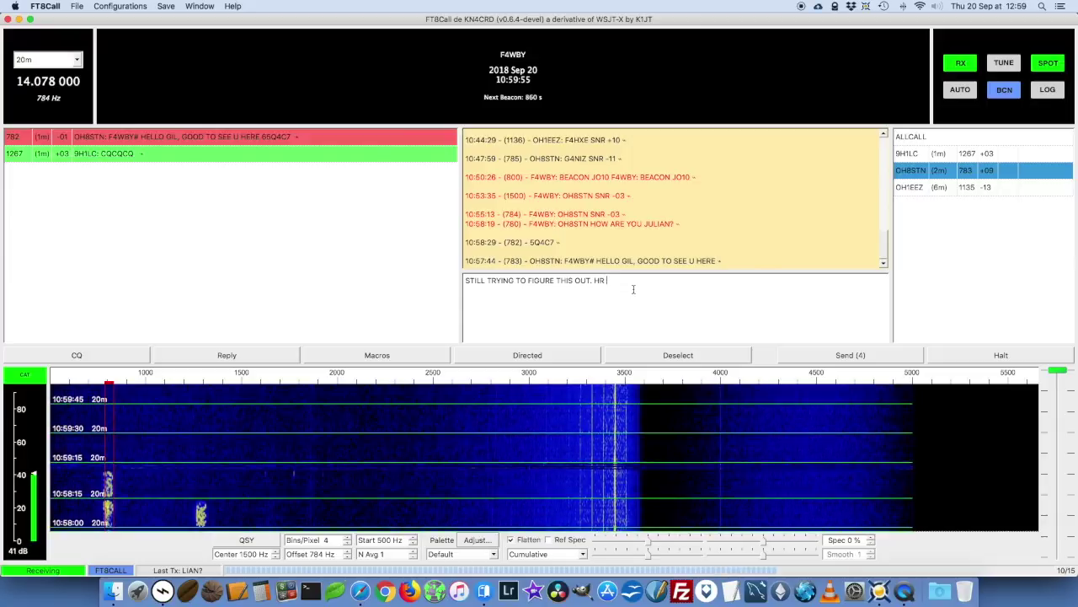
pyautogui.write(' KX2')
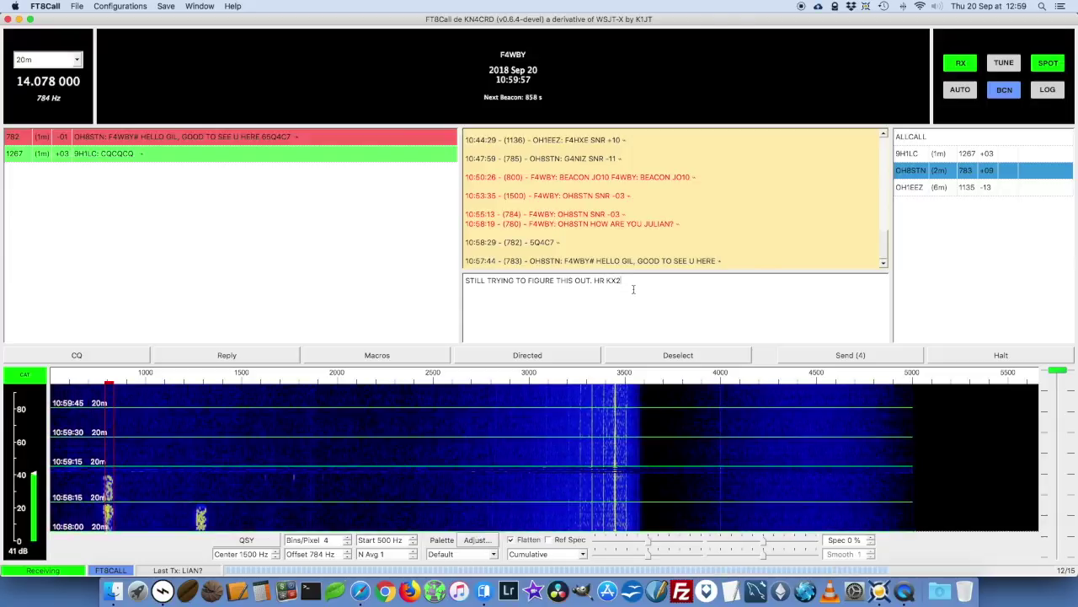
pyautogui.write(' 5')
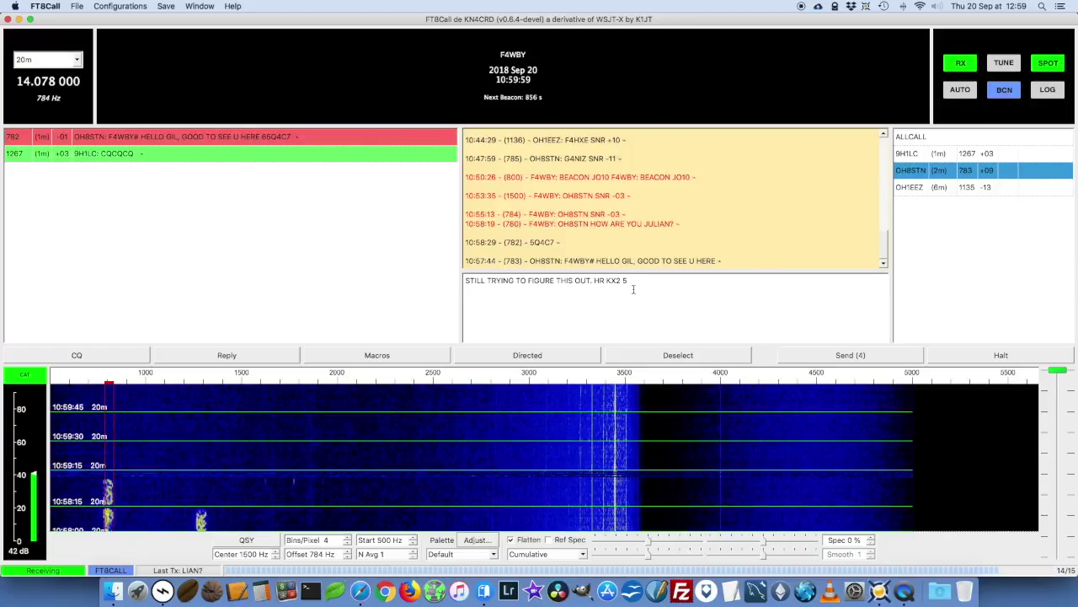
pyautogui.write('W')
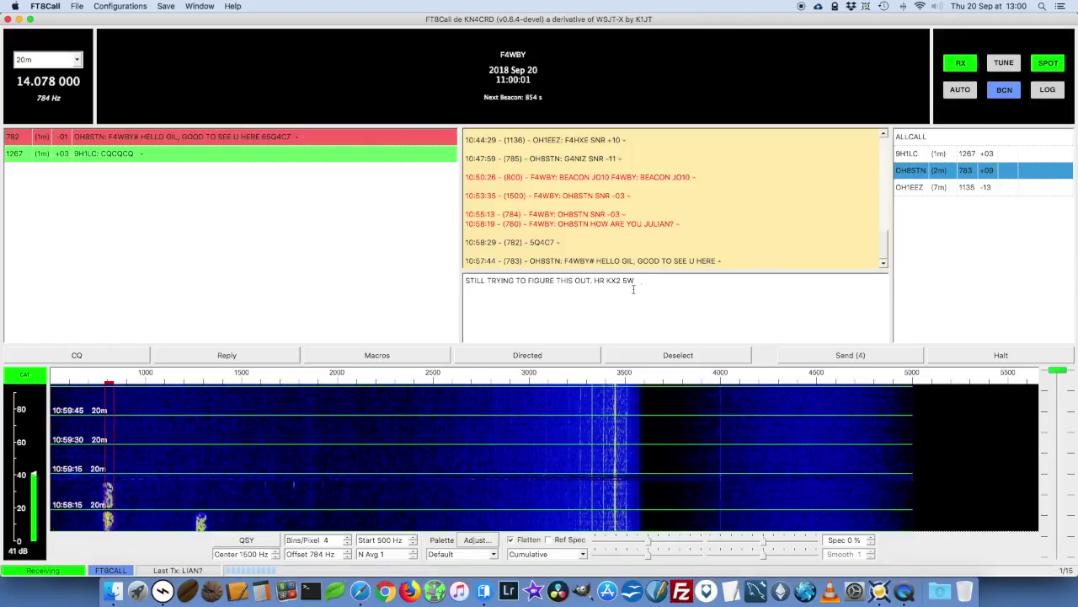
pyautogui.write('ANT')
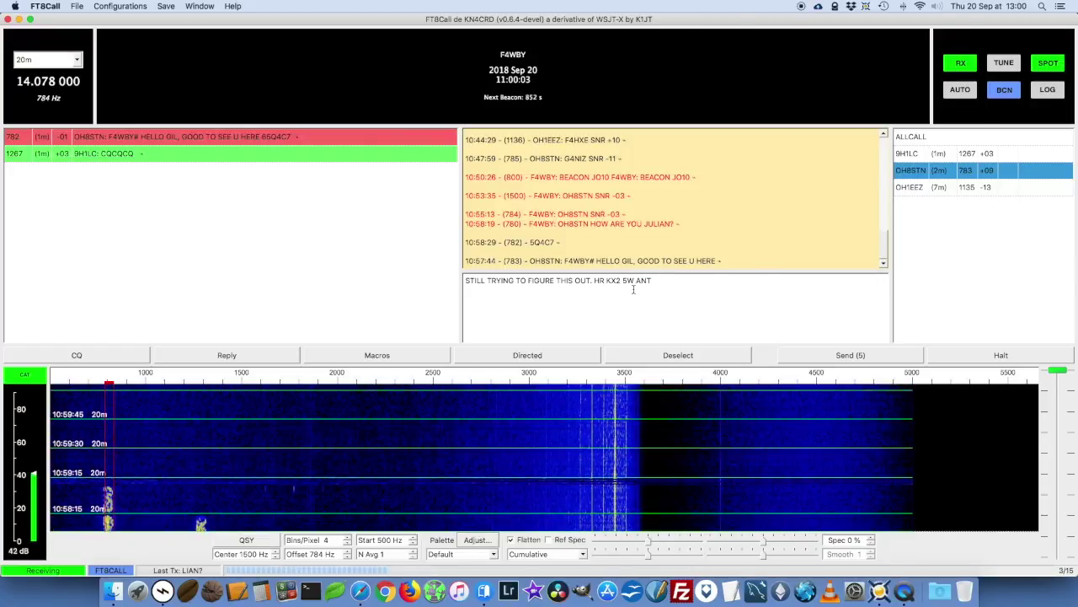
pyautogui.write(' HWEF')
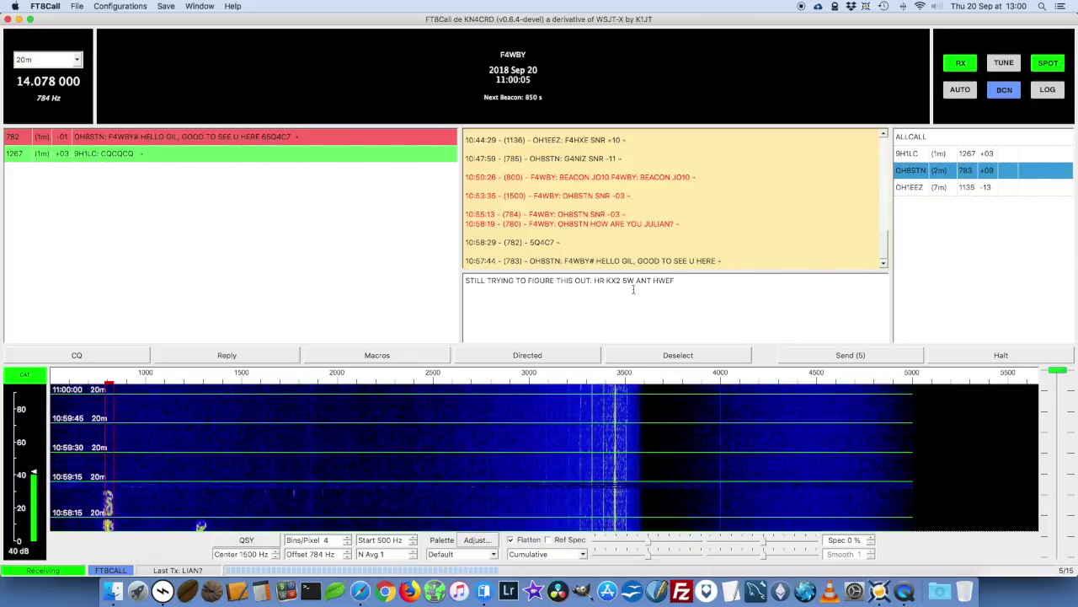
pyautogui.write(' VER')
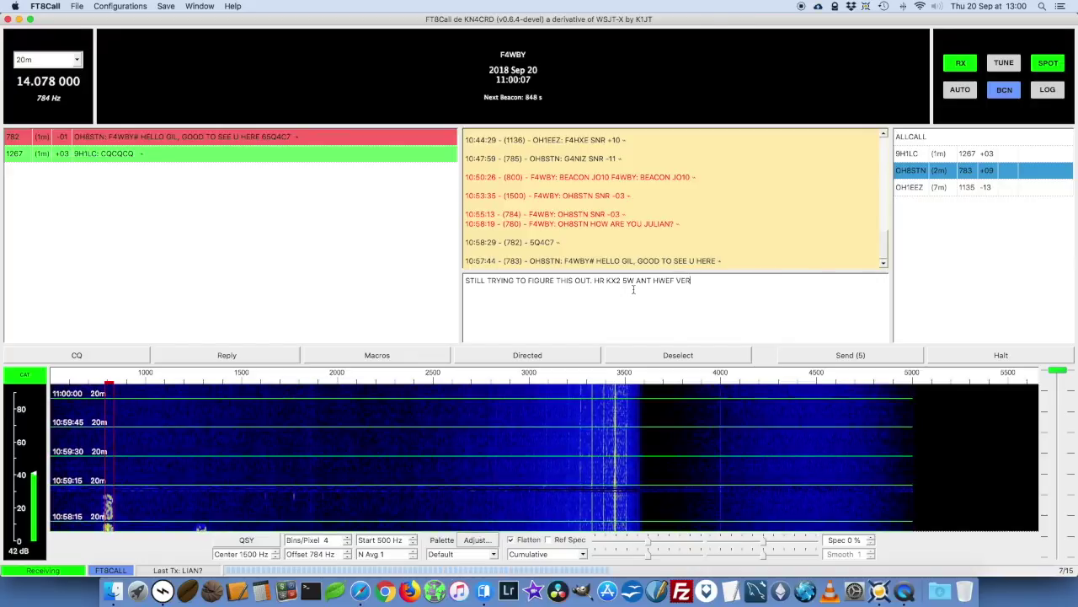
pyautogui.write('T')
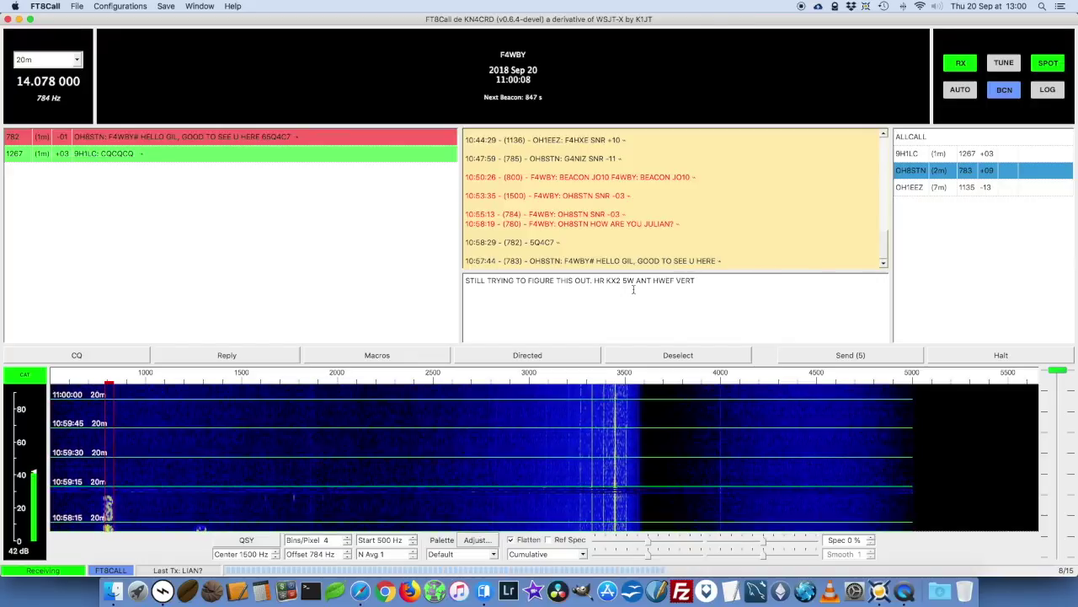
pyautogui.click(847, 356)
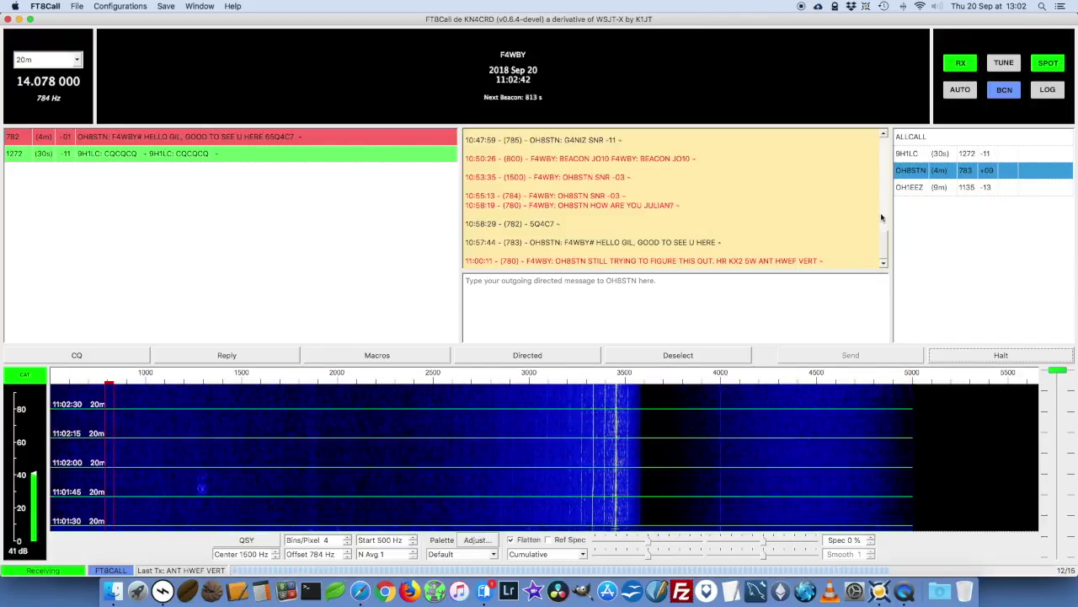
# Try to tune to station OH8STN by jumping to its listed 783 Hz offset
pyautogui.rightClick(916, 174)
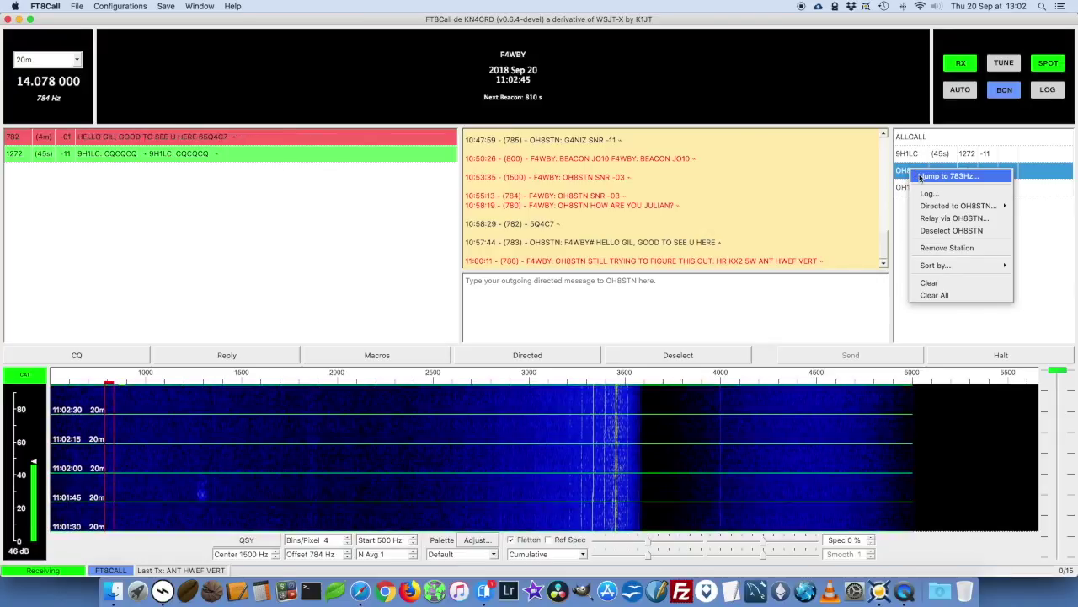
pyautogui.click(920, 176)
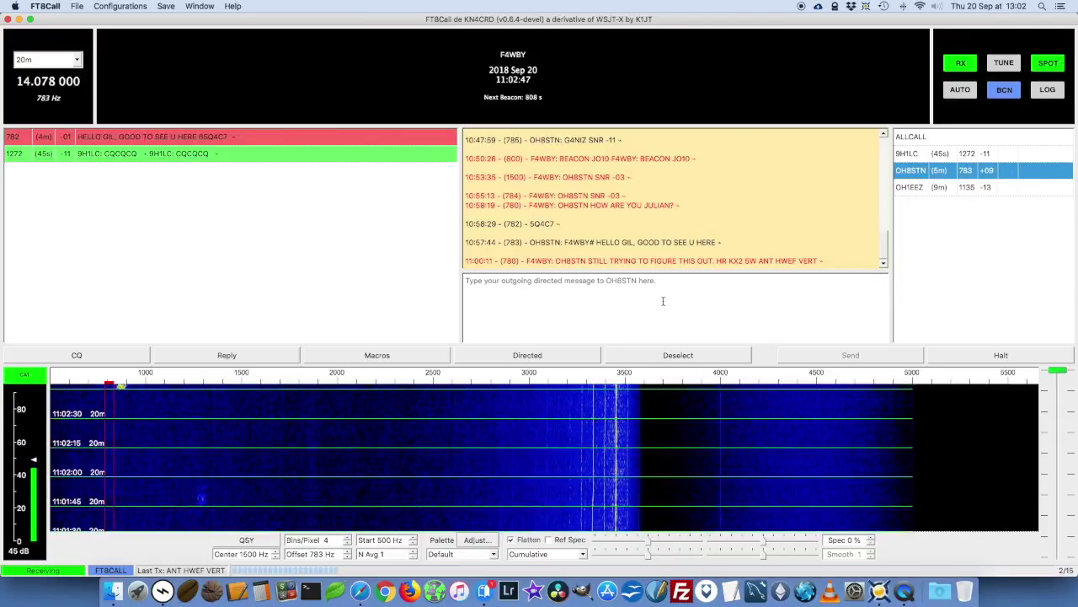
pyautogui.click(142, 155)
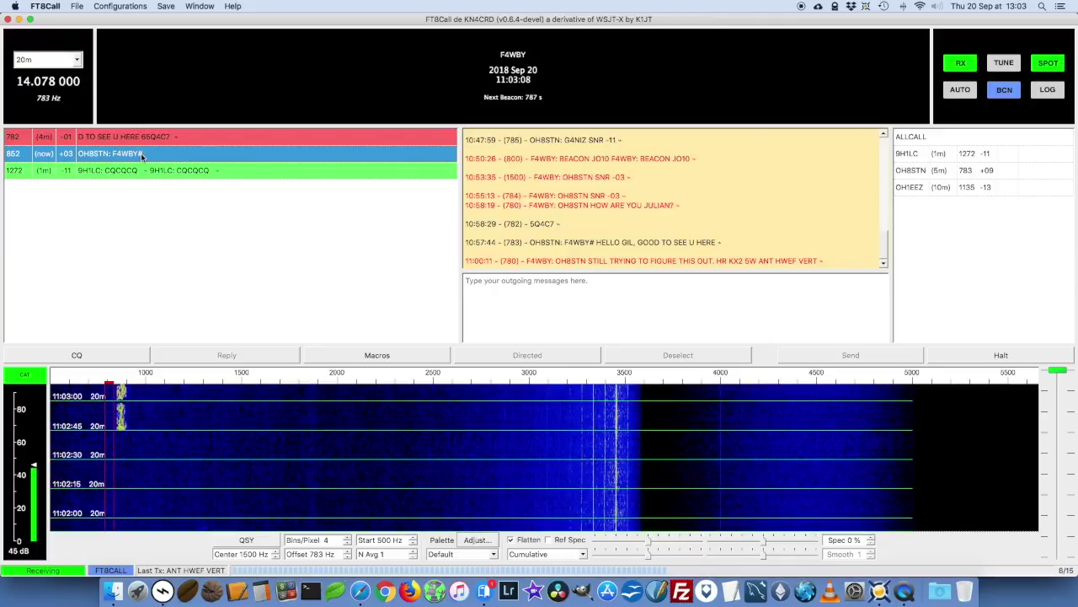
pyautogui.click(912, 173)
pyautogui.rightClick(911, 174)
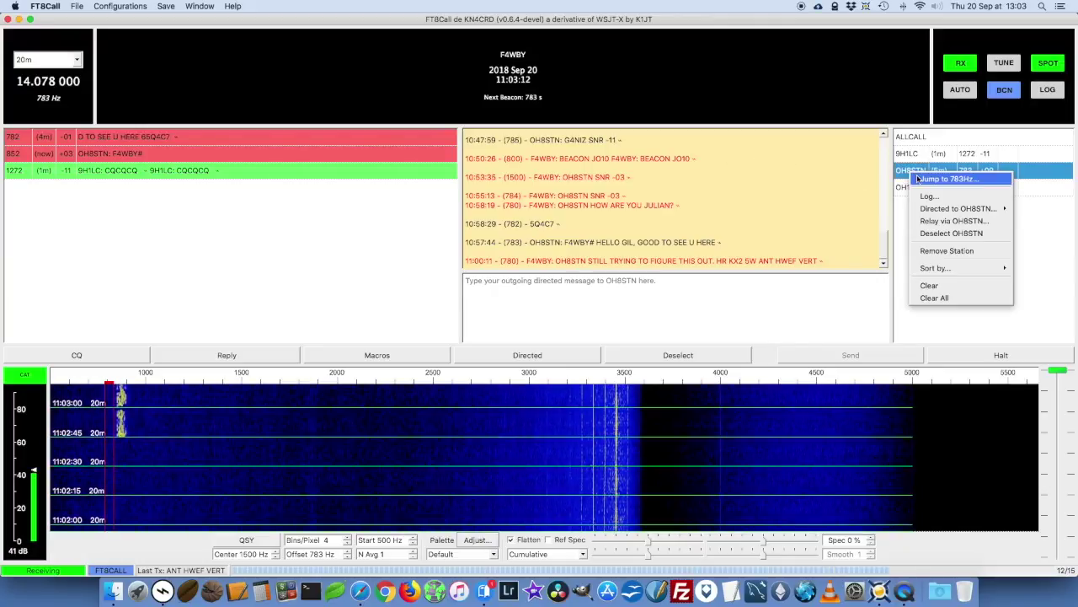
pyautogui.click(926, 179)
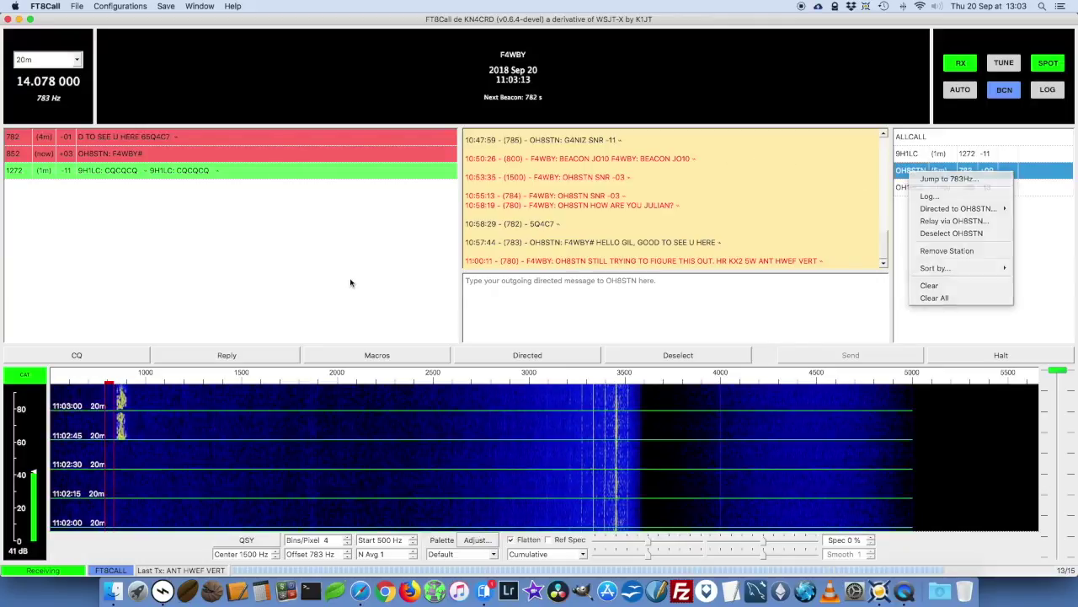
# Tune the offset to OH8STN's new signal on the waterfall and jump to the station's 852 Hz frequency
pyautogui.click(120, 418)
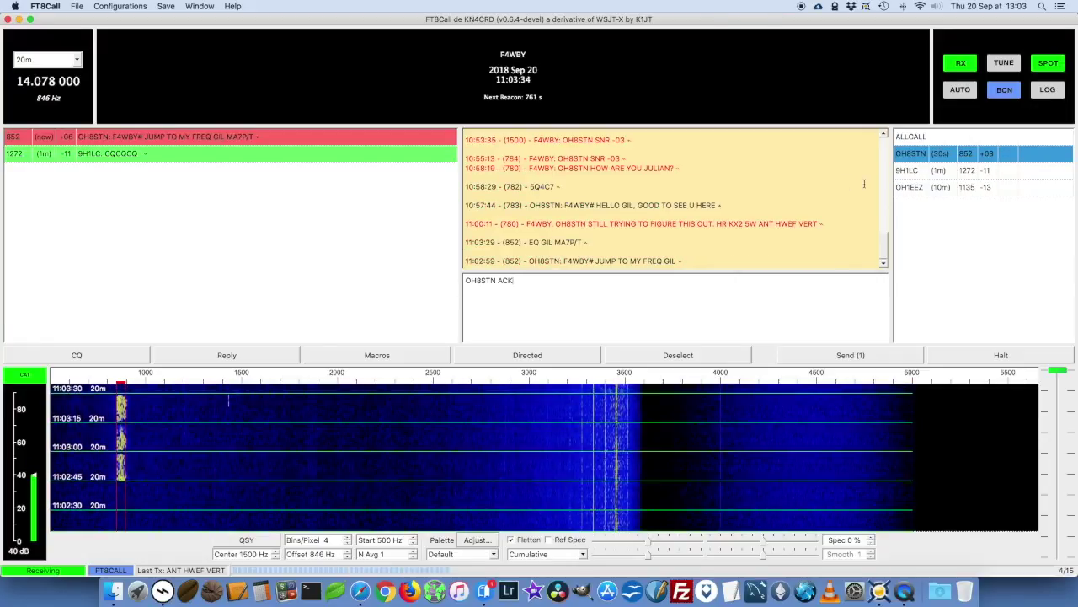
pyautogui.rightClick(918, 157)
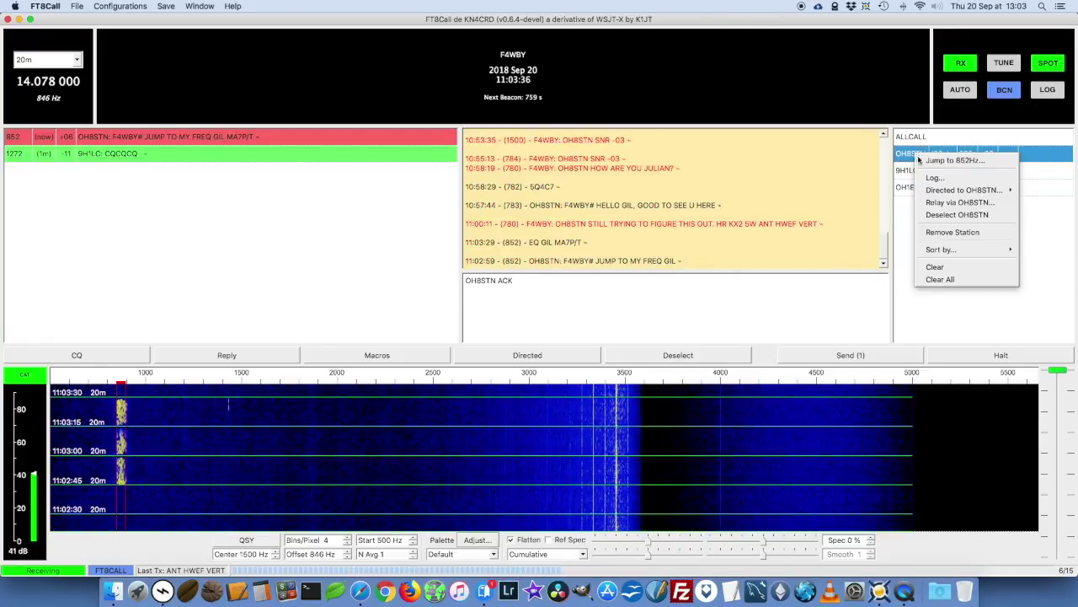
pyautogui.click(931, 160)
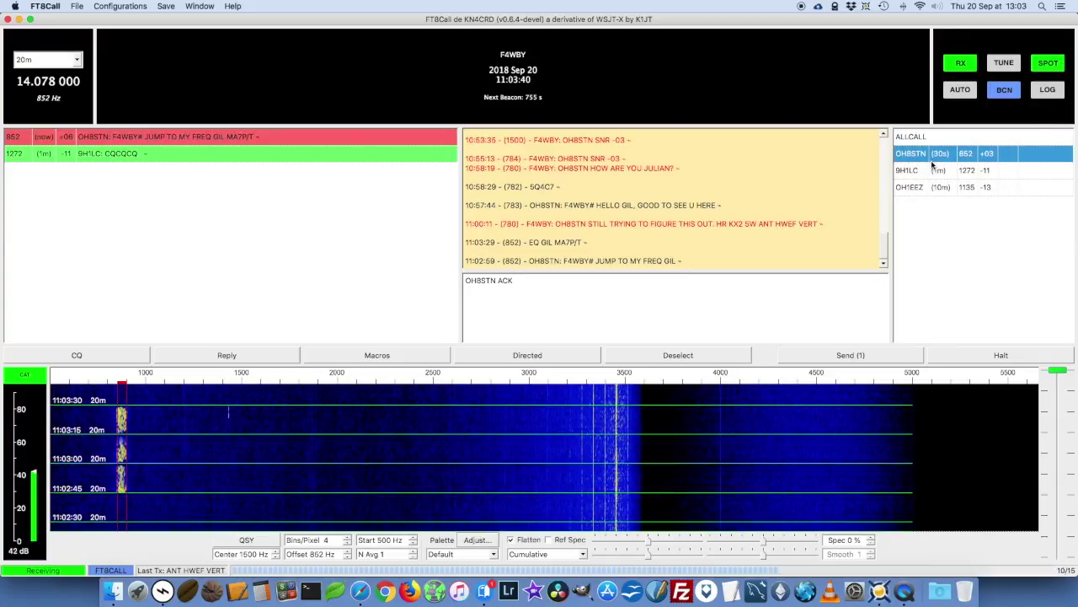
pyautogui.rightClick(914, 158)
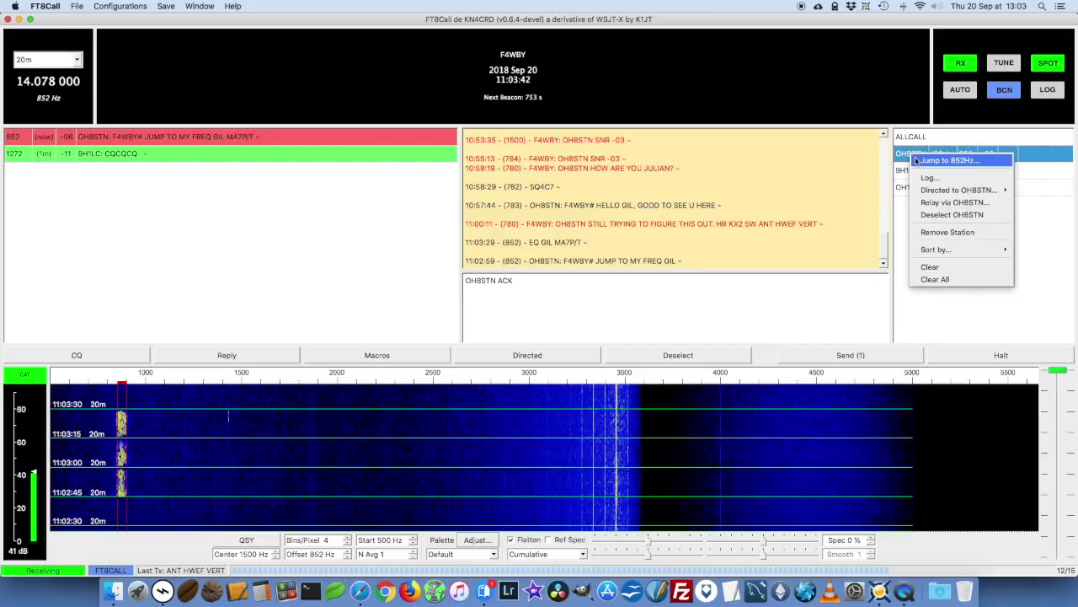
pyautogui.click(916, 160)
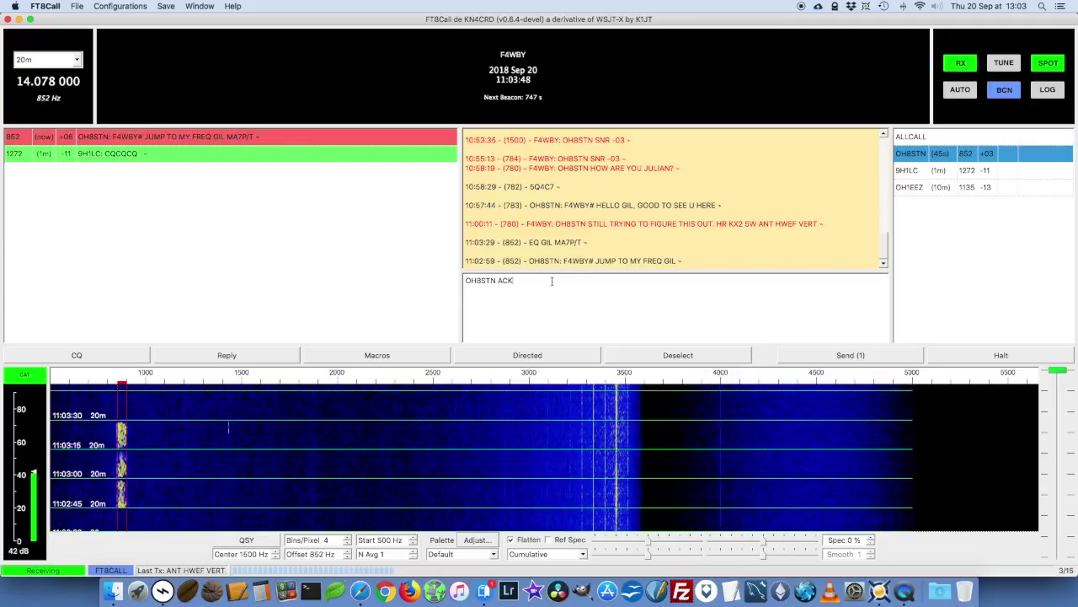
pyautogui.write('ON IT')
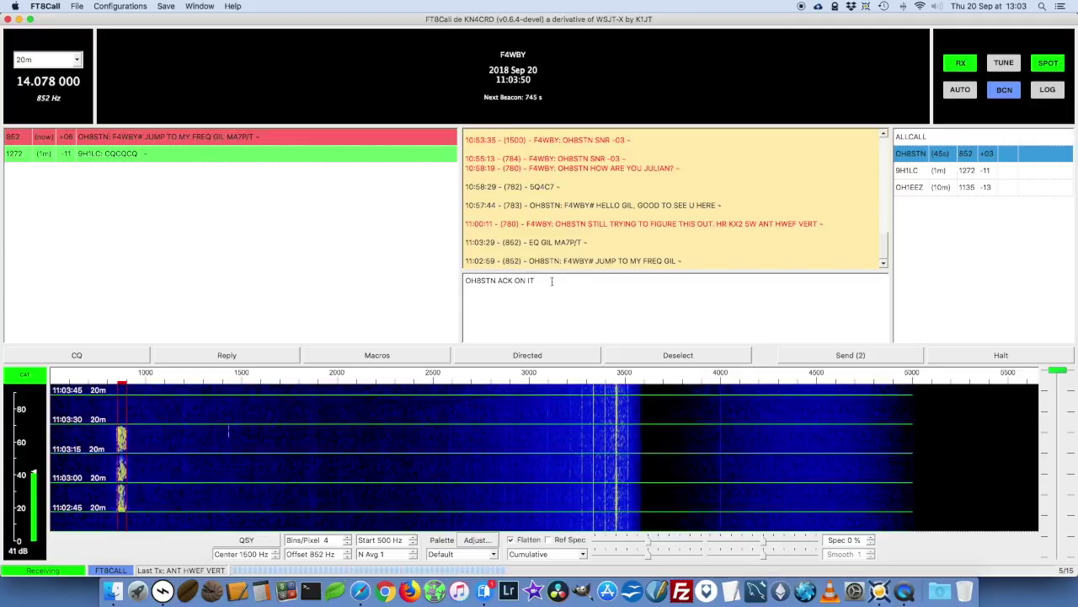
pyautogui.write(' NOW')
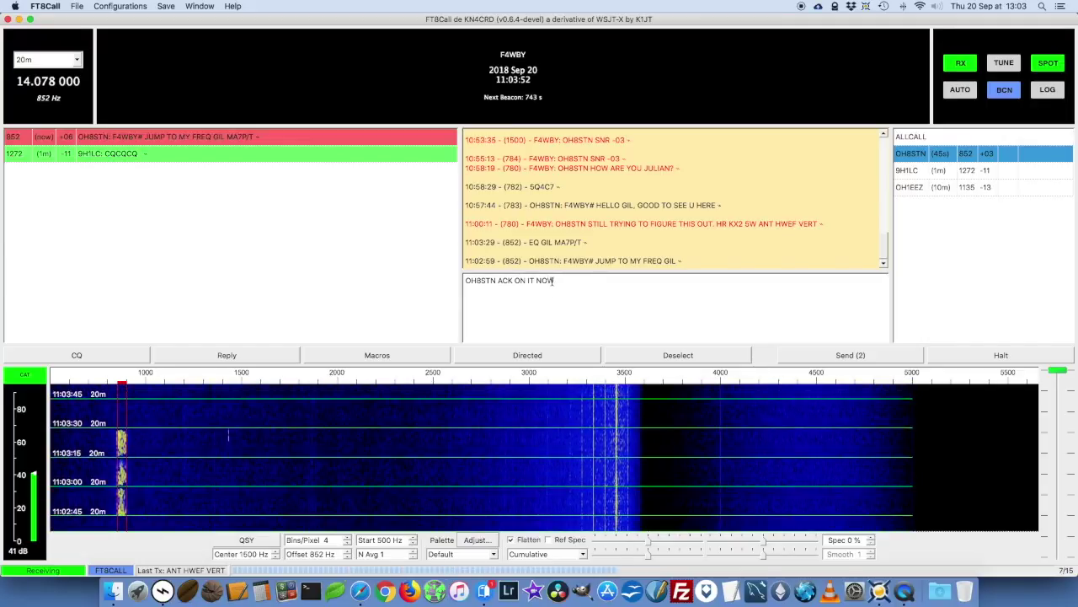
pyautogui.write('... I')
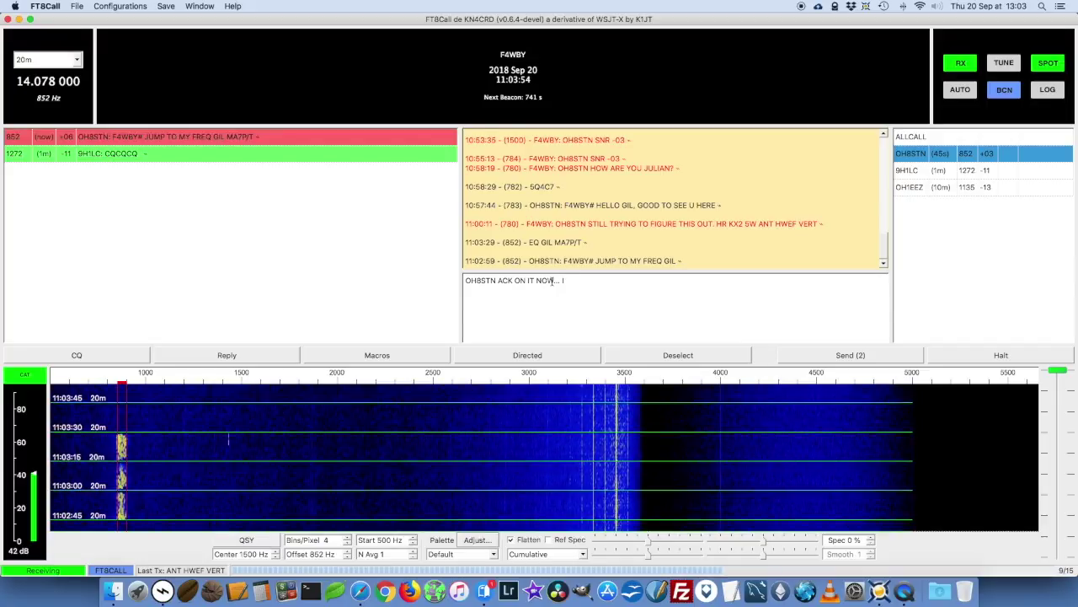
pyautogui.write(' THINK')
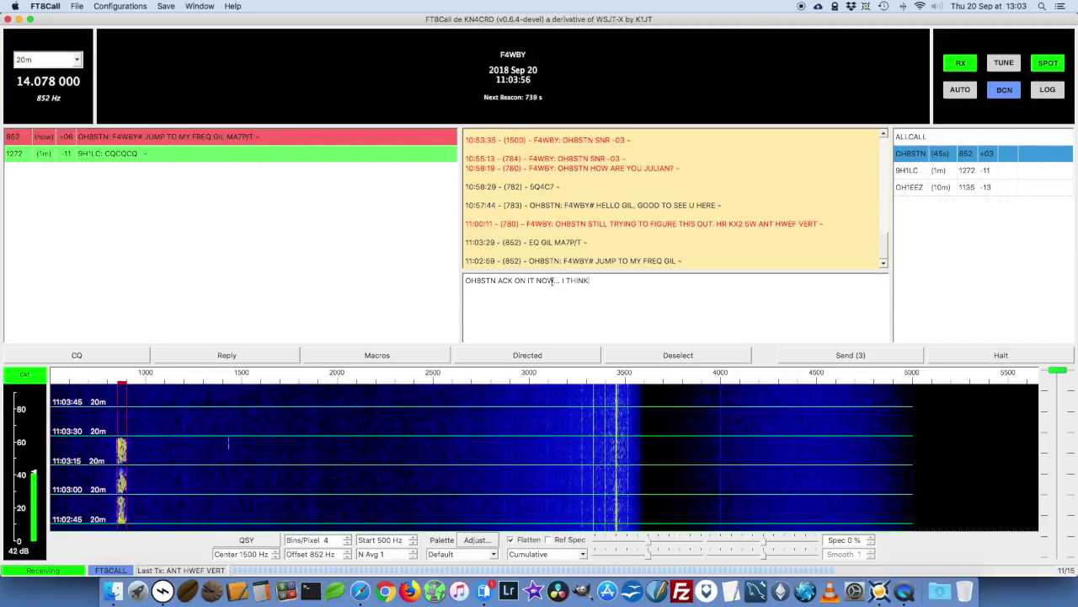
pyautogui.write('...')
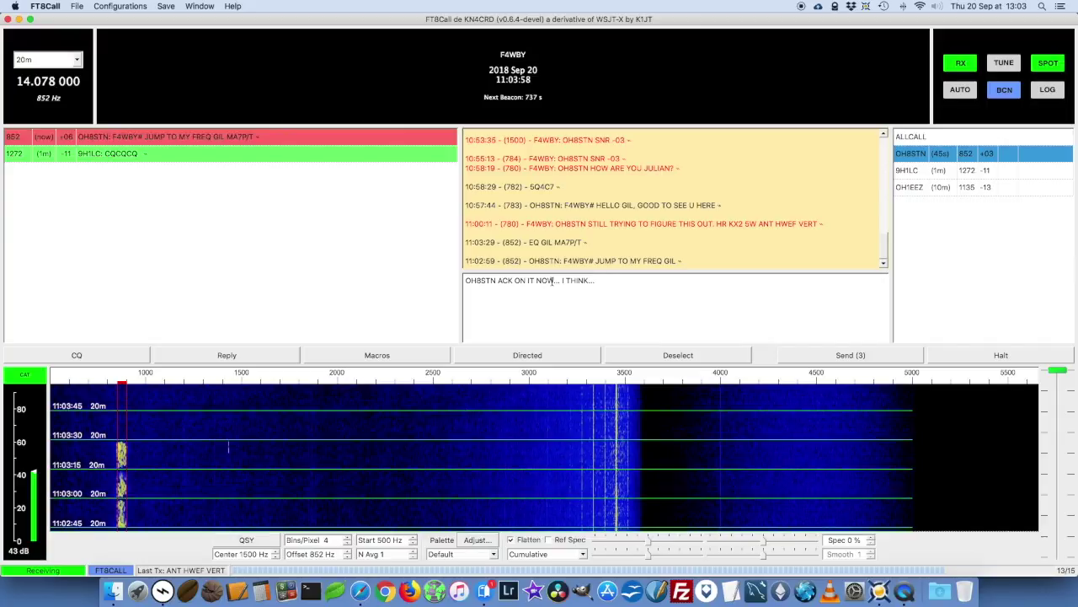
pyautogui.write(' 852')
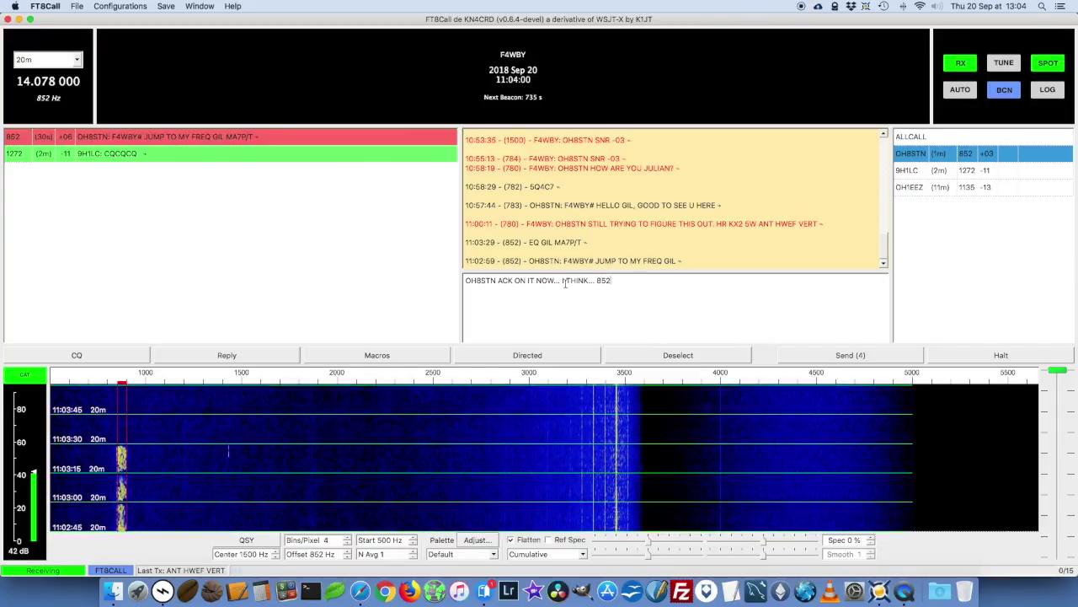
pyautogui.click(813, 360)
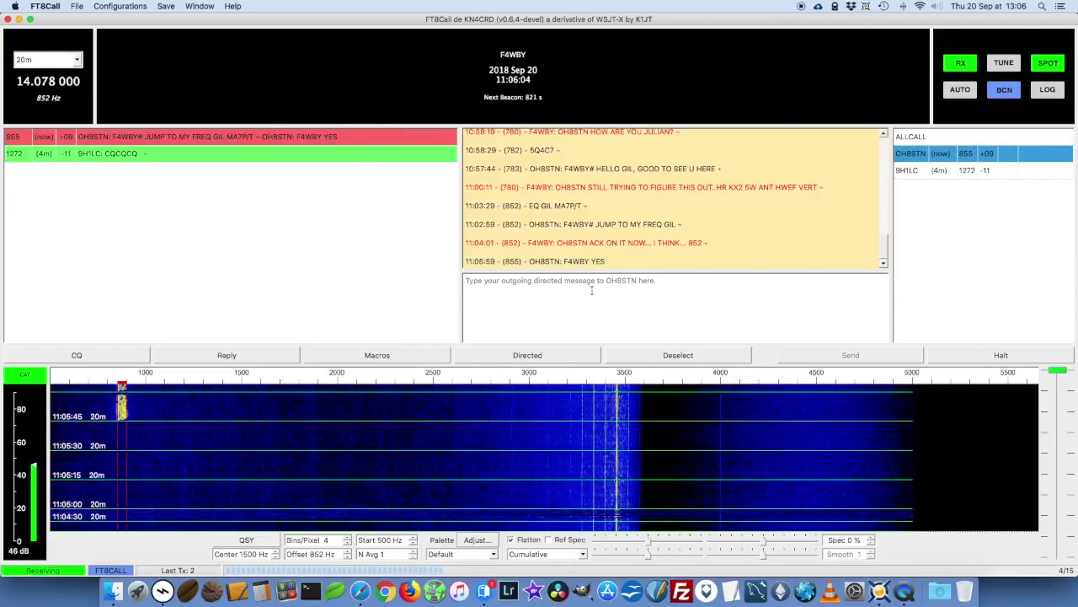
# Compose a directed message to OH8STN reading "GREAT. NICE TO FINALLY GET A QSO GOING."
pyautogui.write('GREAT')
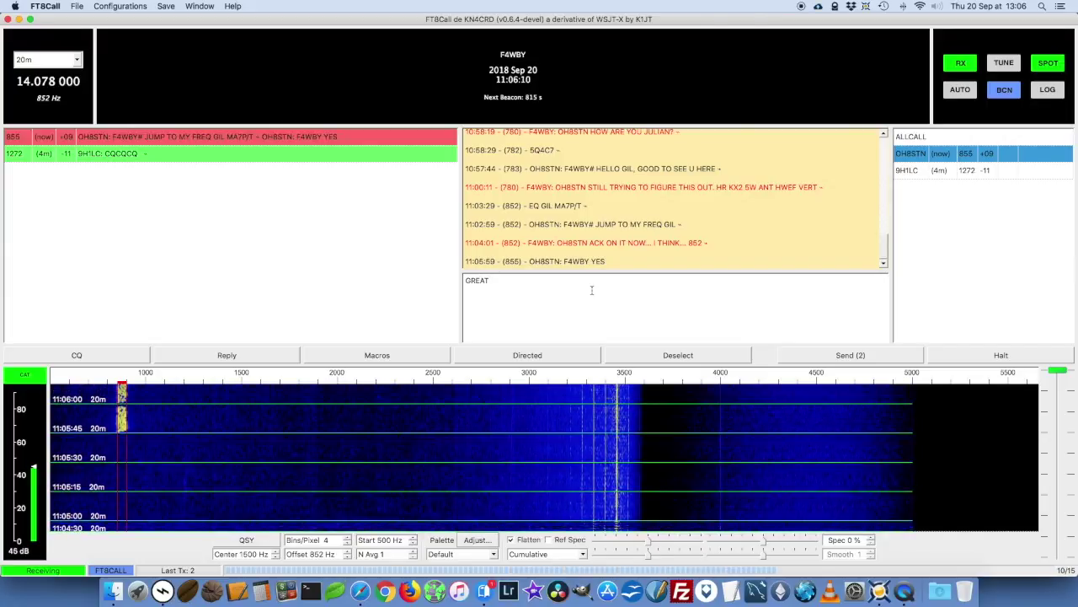
pyautogui.write('. NICE TO ')
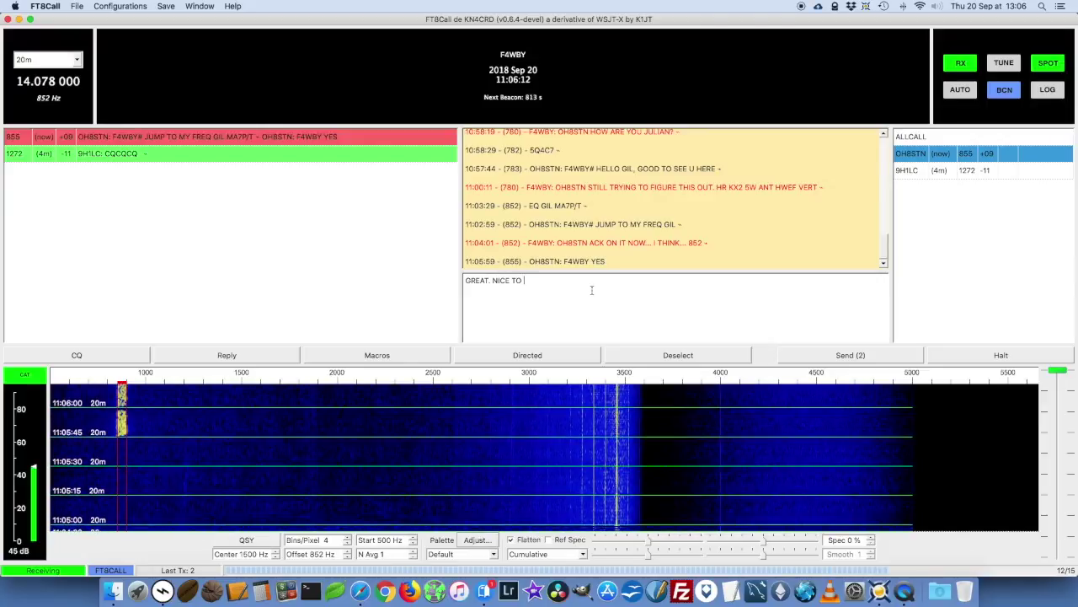
pyautogui.write('FINALLY ')
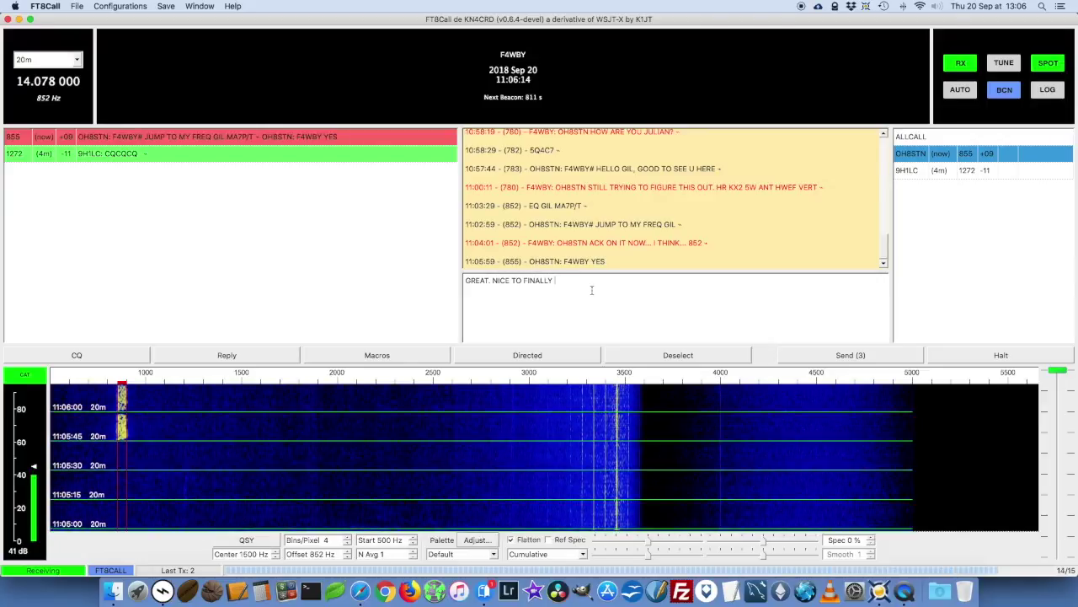
pyautogui.write('GET A Q')
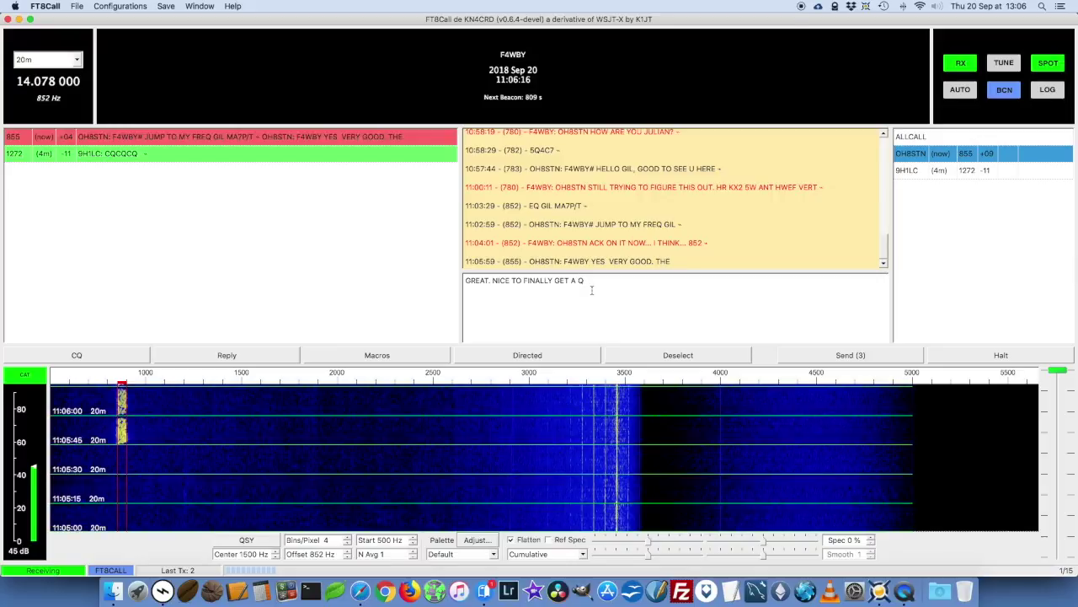
pyautogui.write('SO GOING.')
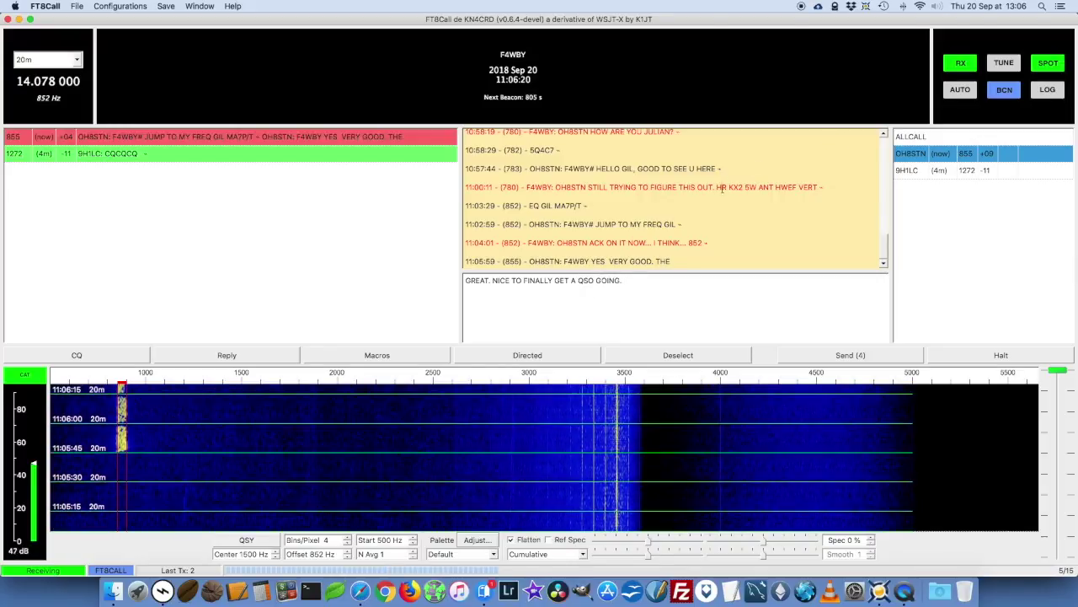
# Append the station details "HR KX2 5W ANT HWEF VERT." copied from the earlier sent message, and send the message
pyautogui.moveTo(717, 189); pyautogui.dragTo(818, 188)
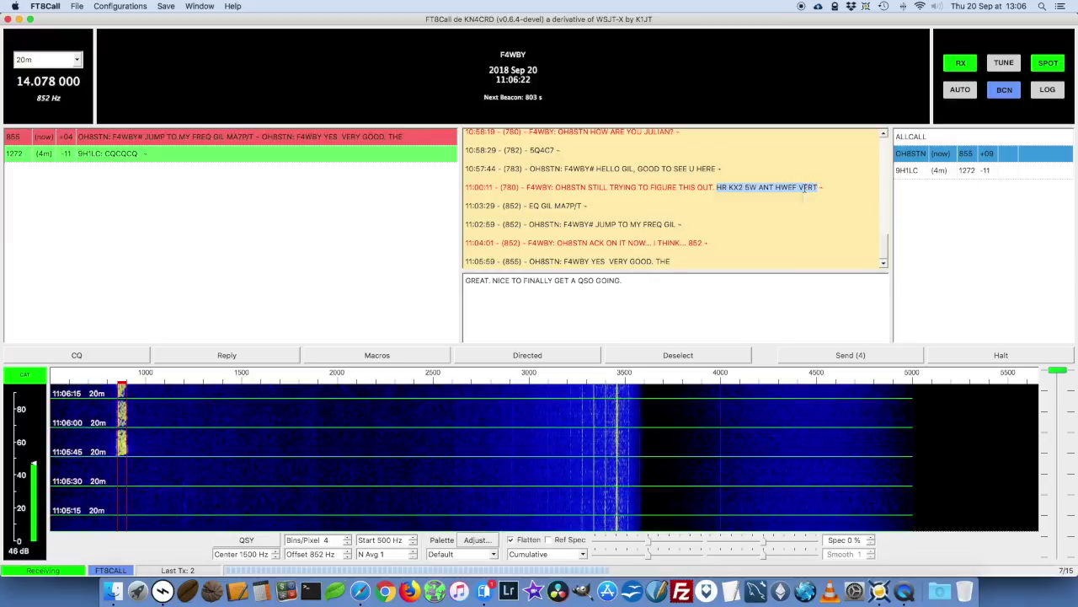
pyautogui.rightClick(806, 188)
pyautogui.click(822, 208)
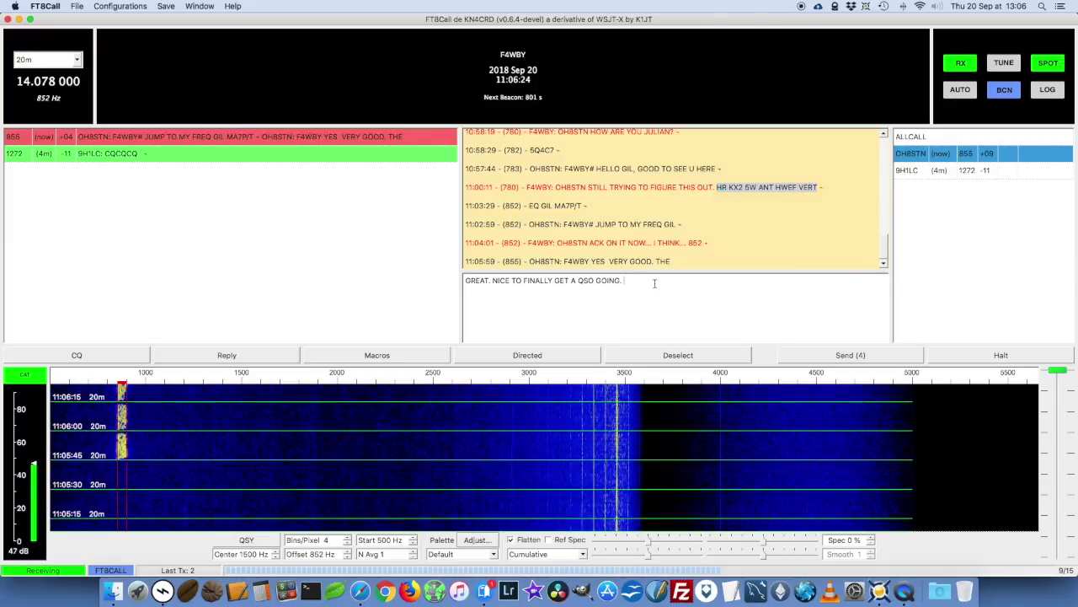
pyautogui.rightClick(655, 285)
pyautogui.click(678, 342)
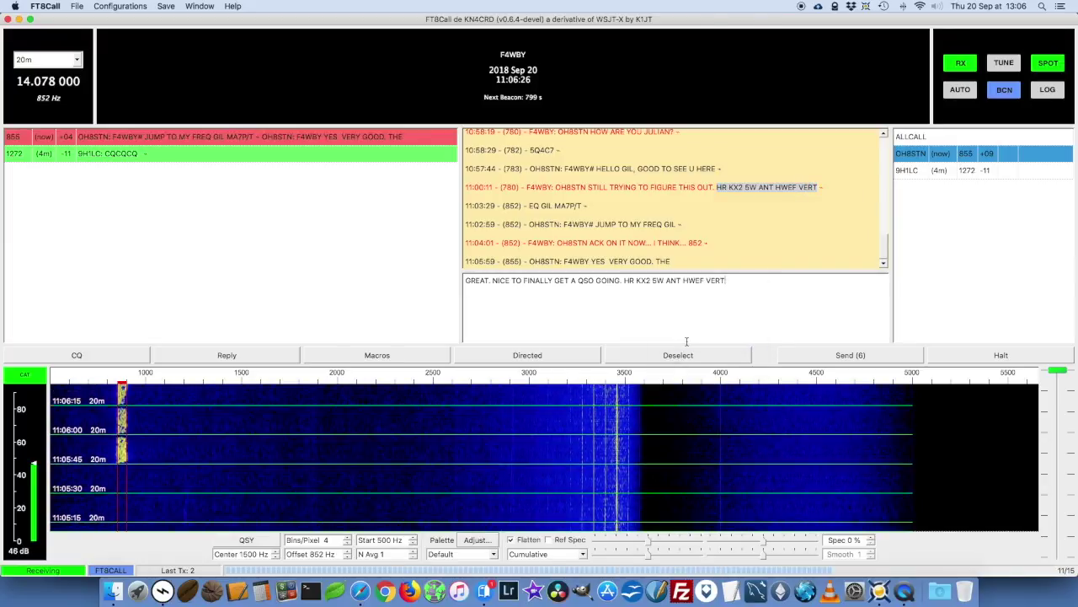
pyautogui.write('.')
pyautogui.click(829, 354)
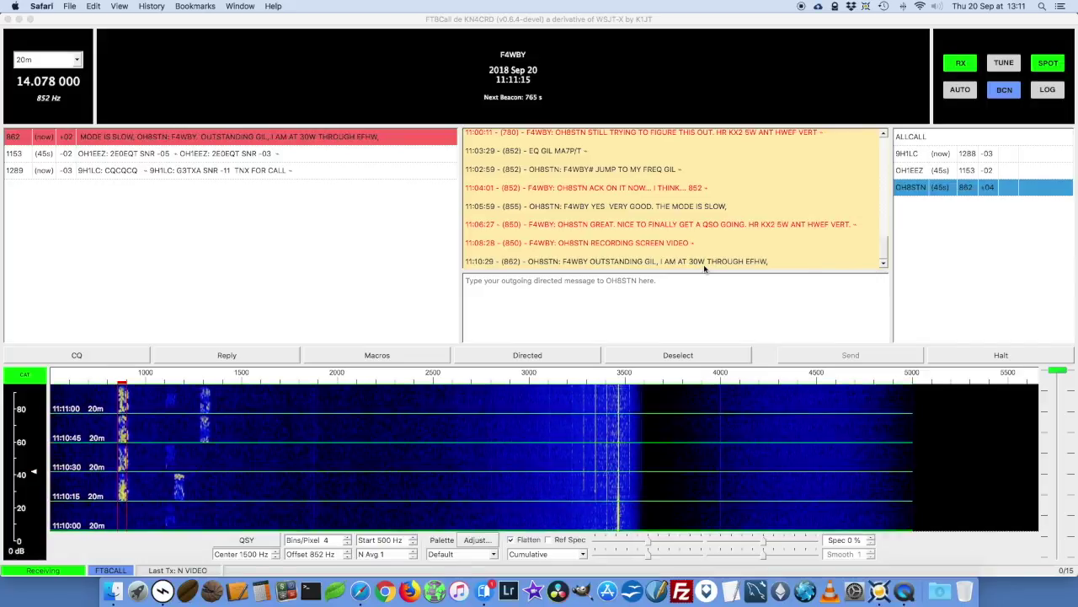
# Compose a directed message to OH8STN reading "AWESOME SNR +04 NOW. MADE MY DAY."
pyautogui.click(605, 284)
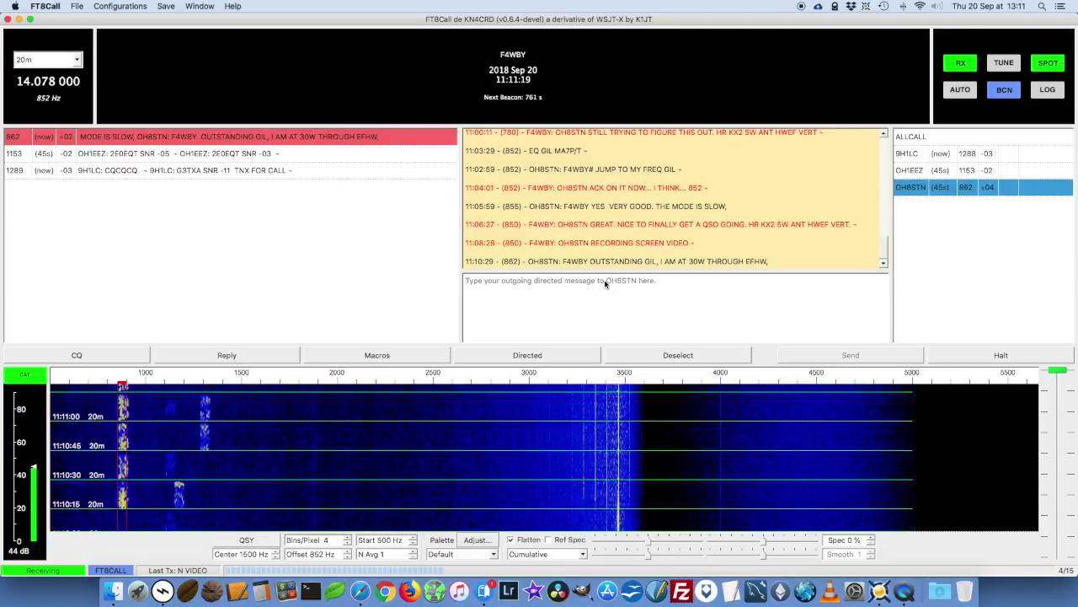
pyautogui.write('AWESOME')
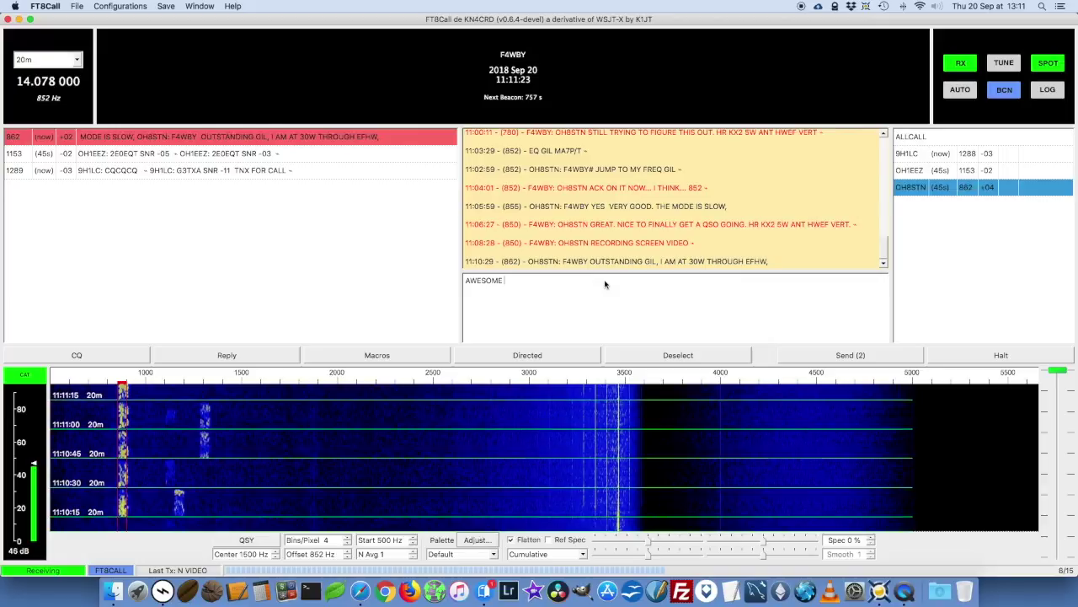
pyautogui.write(' SNR ')
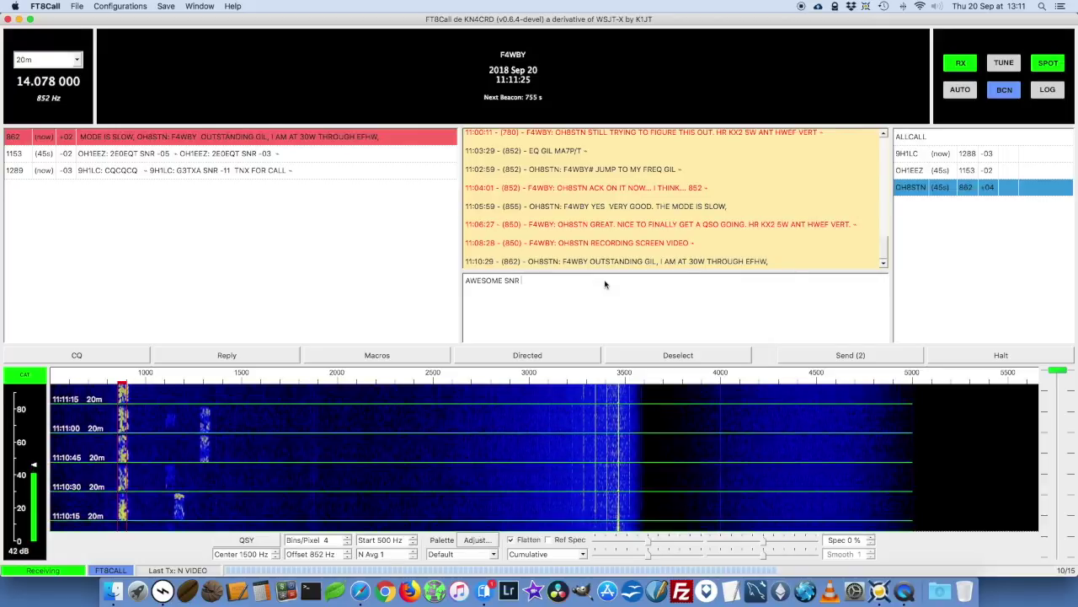
pyautogui.write('+04 N')
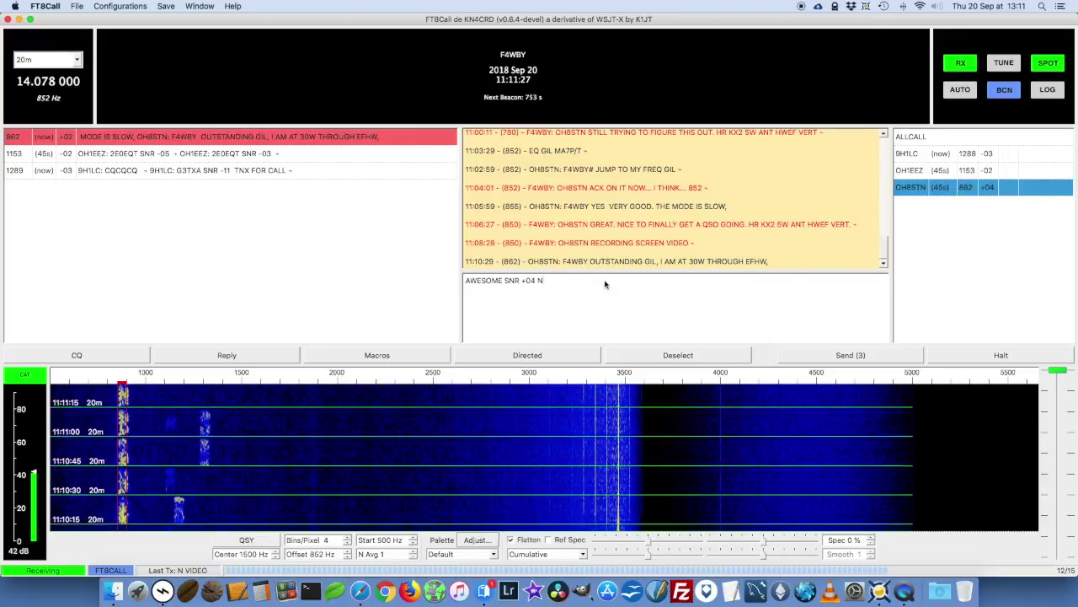
pyautogui.write('OW.')
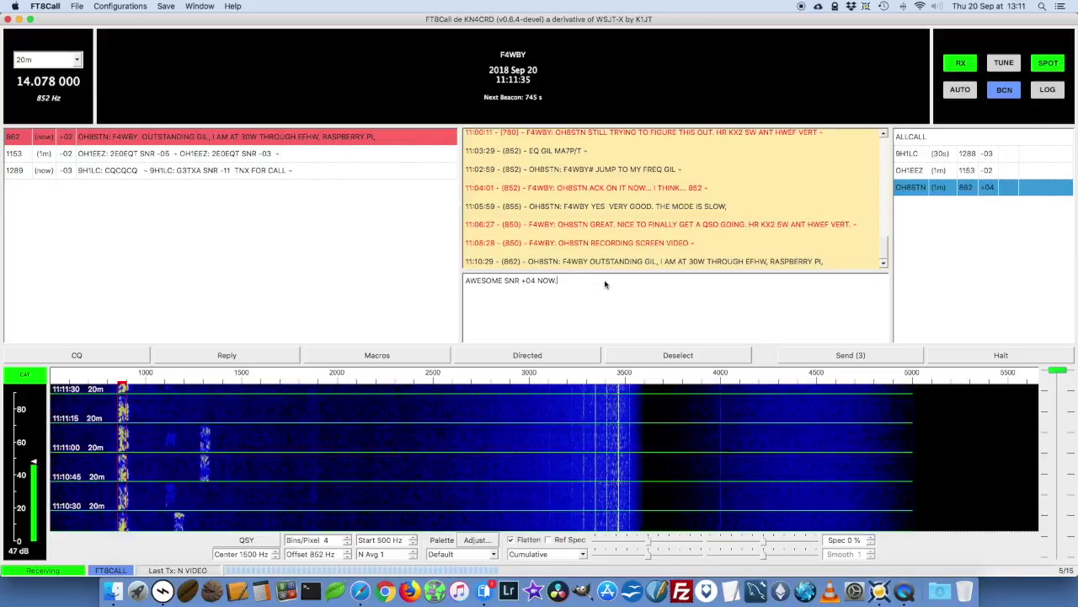
pyautogui.write('MA')
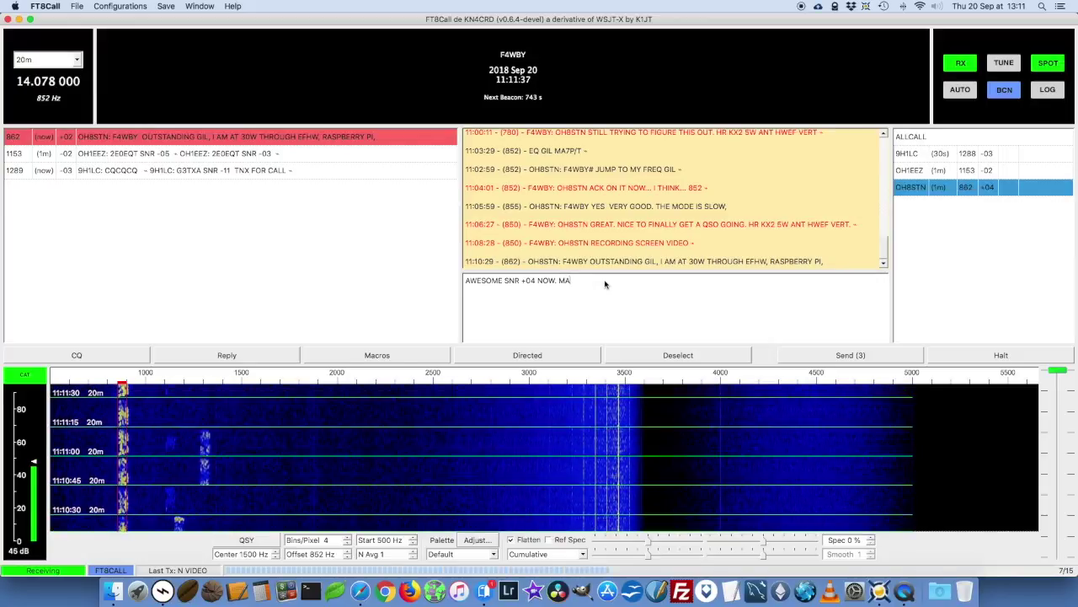
pyautogui.write('DE MY DAY')
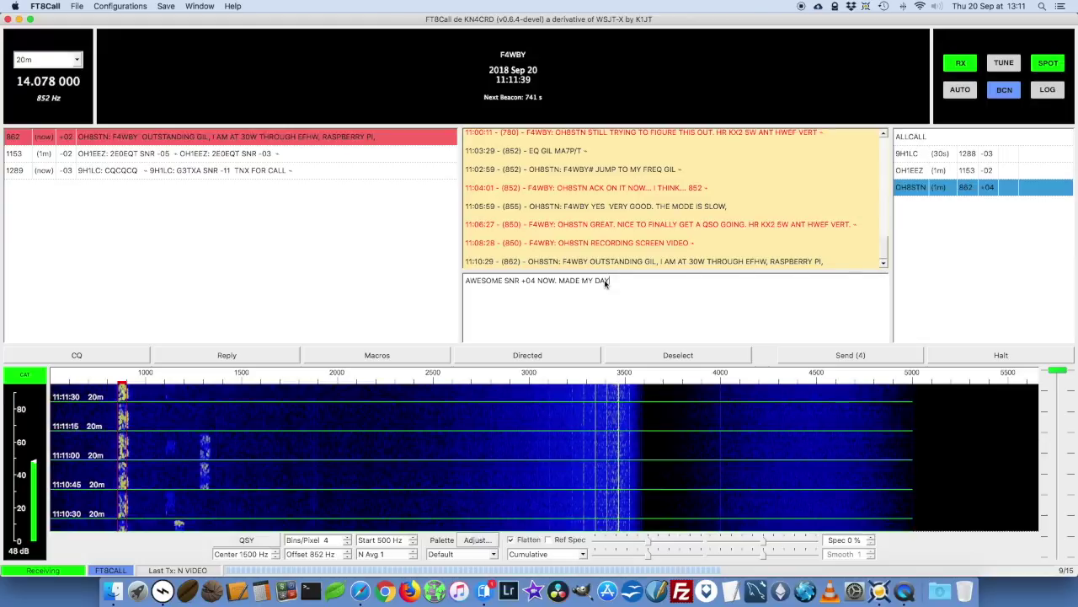
pyautogui.write('.')
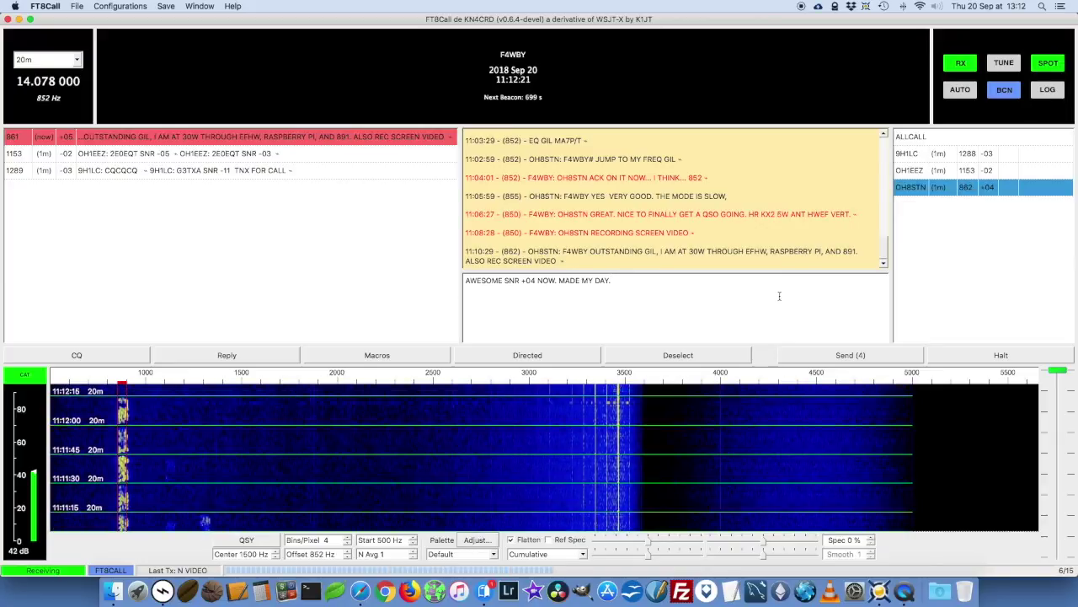
# Add "WILL SEND YOU THE FILE." to the outgoing message and send it to OH8STN
pyautogui.write('WILL SEND YOU')
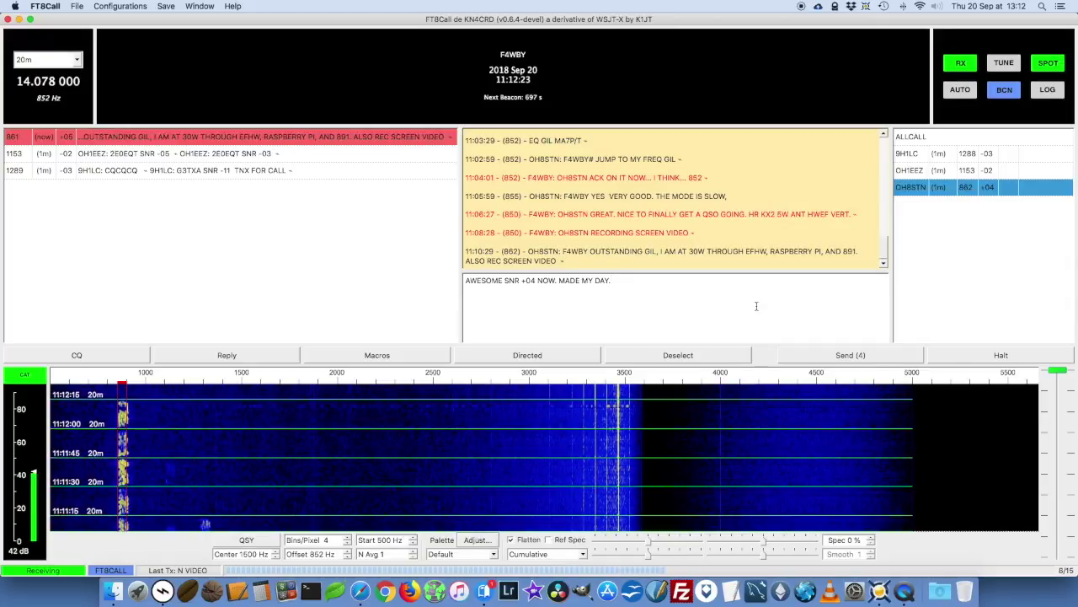
pyautogui.write(' THE FILE.')
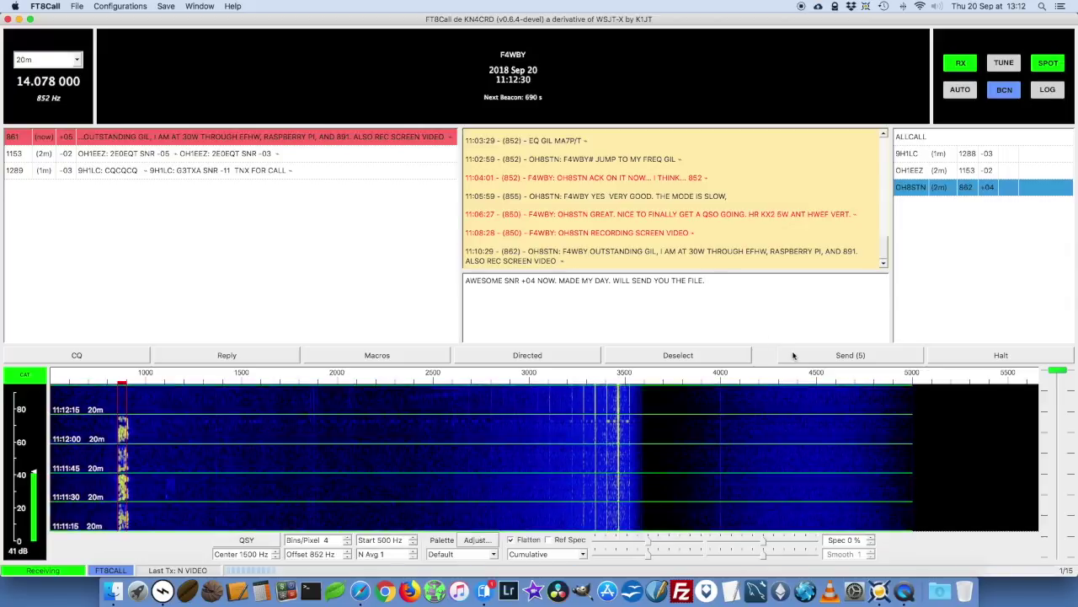
pyautogui.click(797, 355)
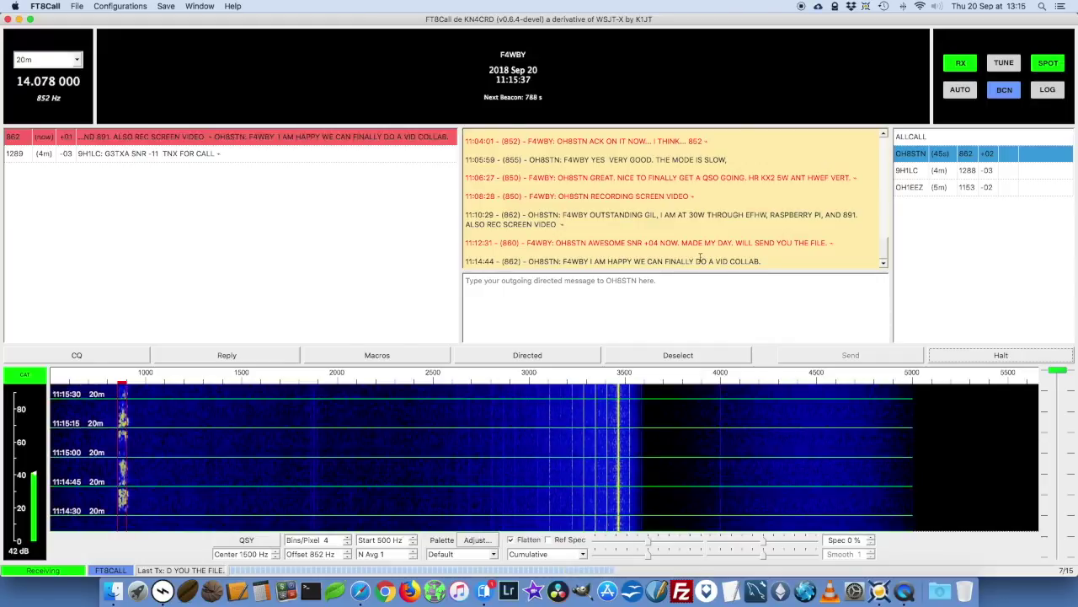
# Compose the directed message "DEFINITELY. PORTABLE NEXT TIME!" to OH8STN and send it
pyautogui.click(596, 293)
pyautogui.write('DE')
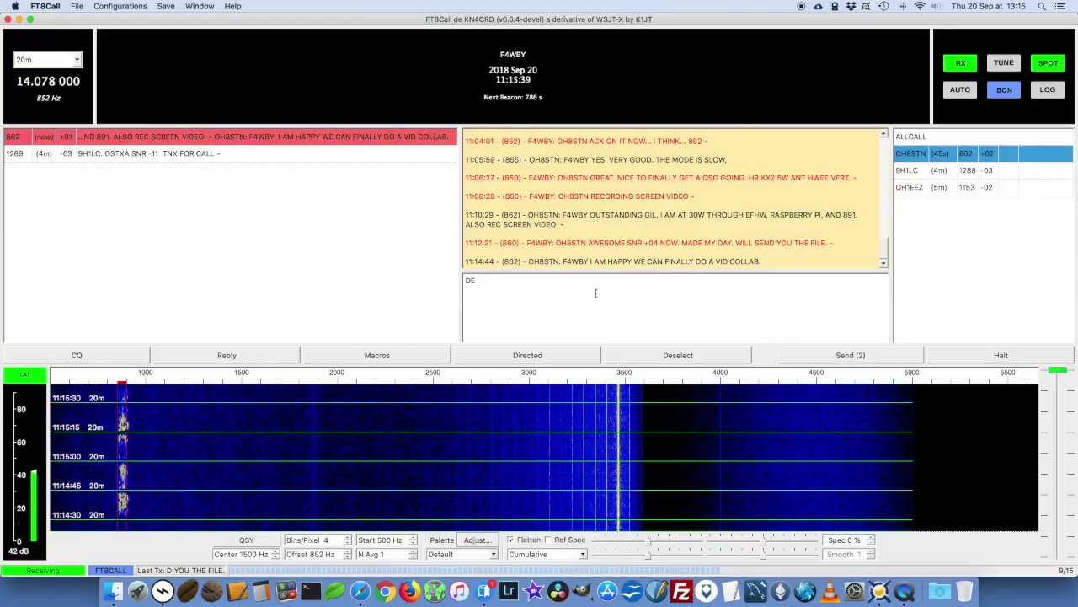
pyautogui.write('FINITELY')
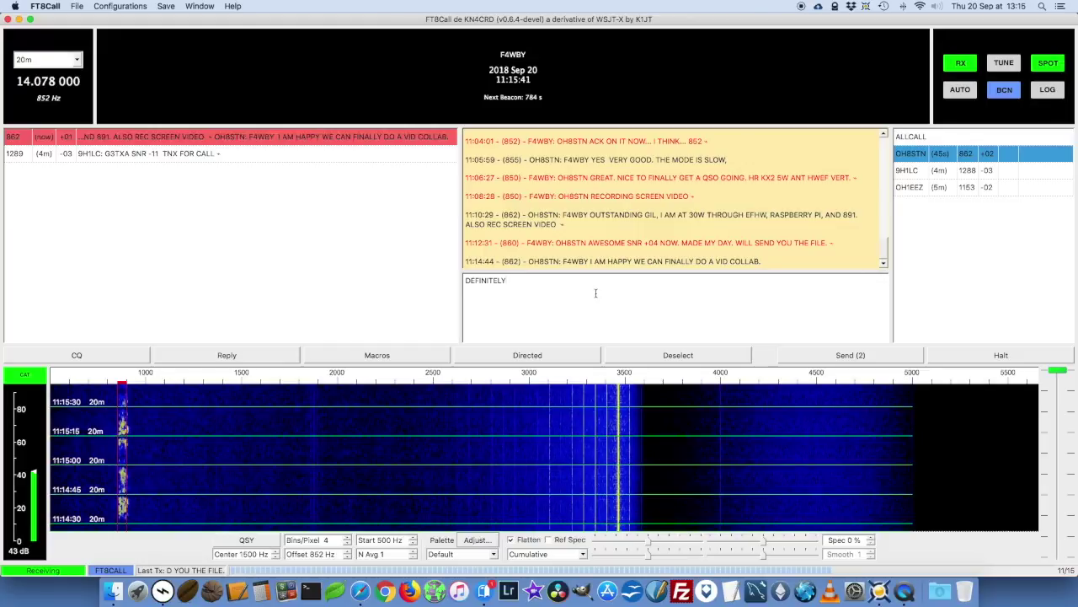
pyautogui.write('. P')
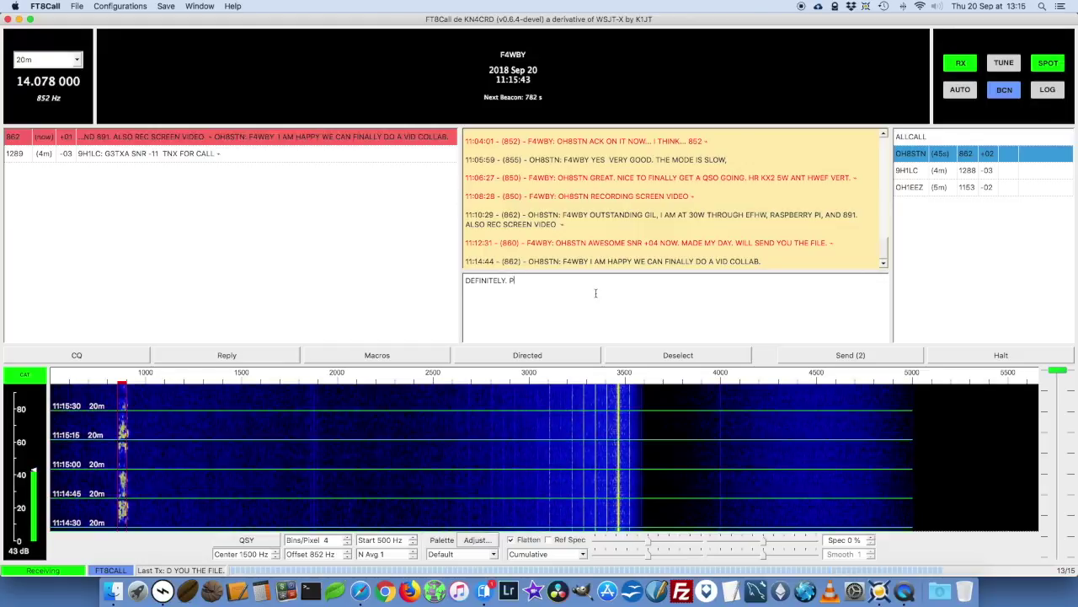
pyautogui.write('ORTABLE ')
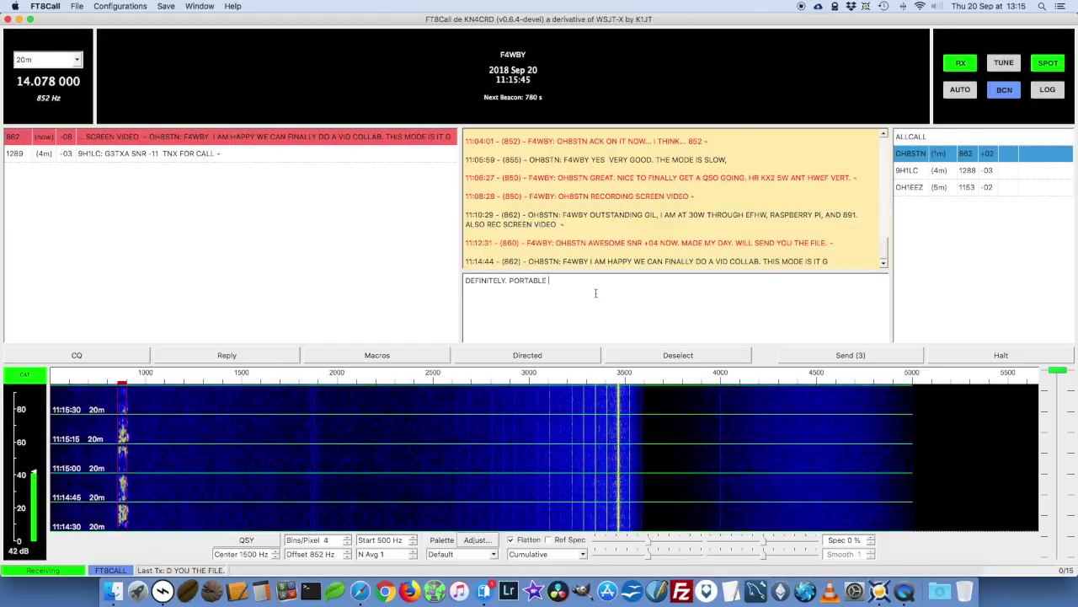
pyautogui.write('NEXT TIME')
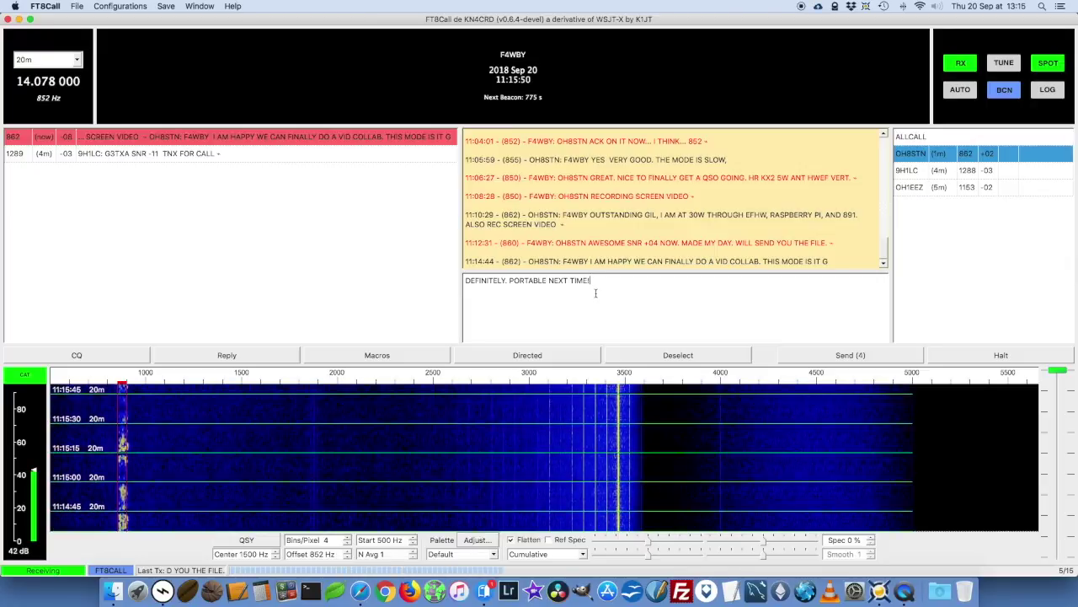
pyautogui.write('!')
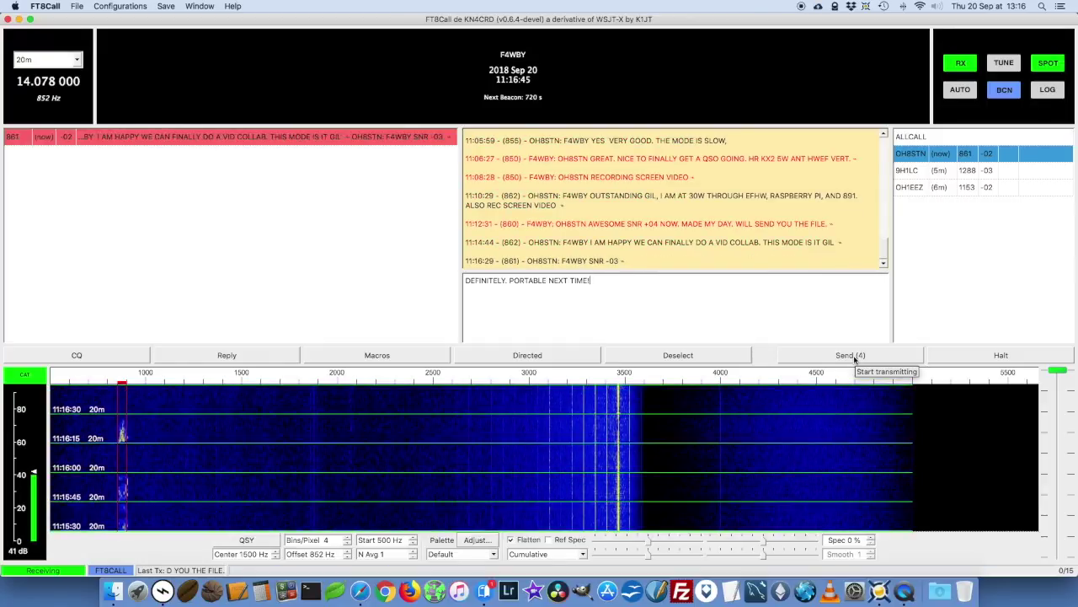
pyautogui.click(851, 355)
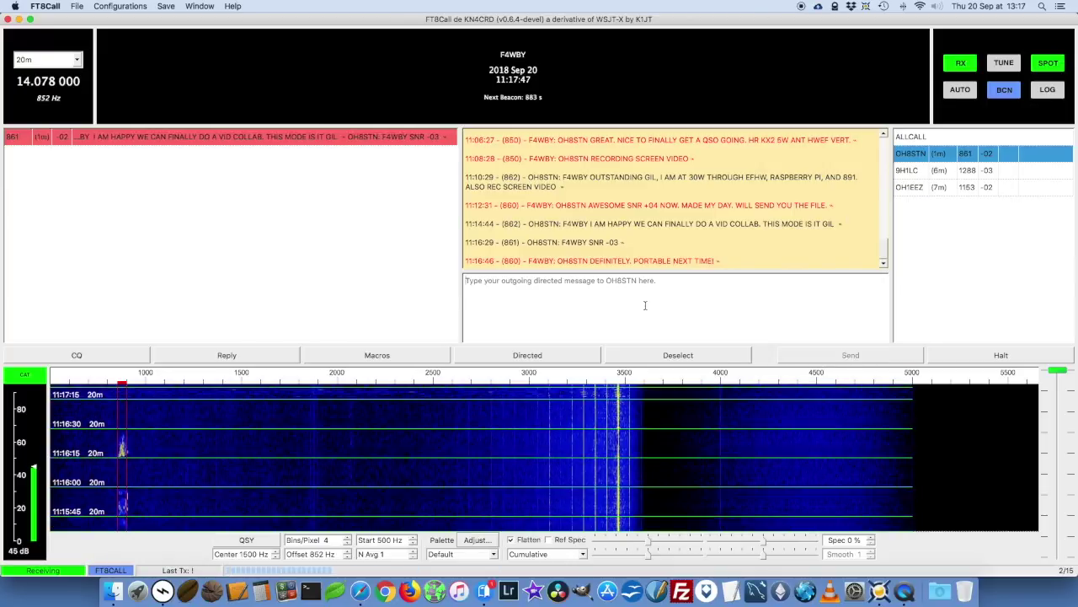
# Send OH8STN a directed message consisting of the mentioned person's first name followed by "SAID HE MIGHT WORK ON AUTO TIME SYNC."
pyautogui.write('JOR')
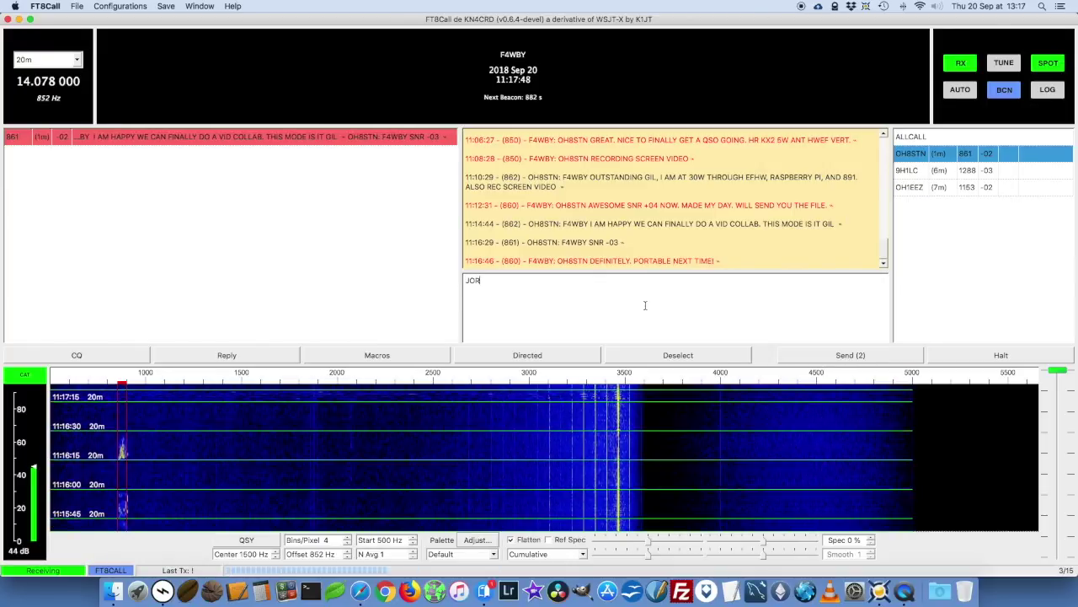
pyautogui.write('DAN DAIS')
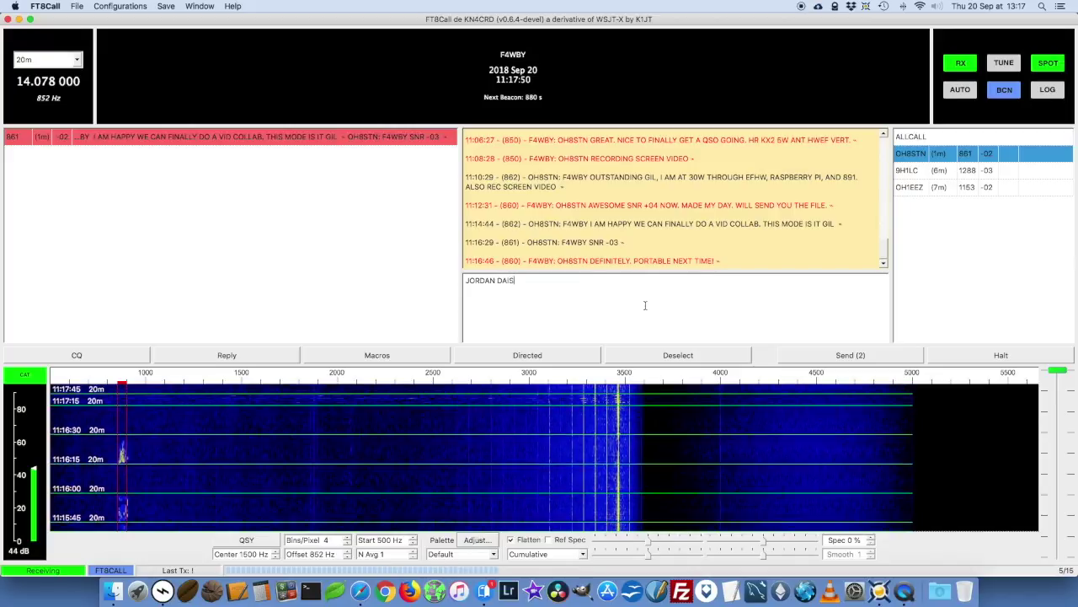
pyautogui.press('BackSpace')
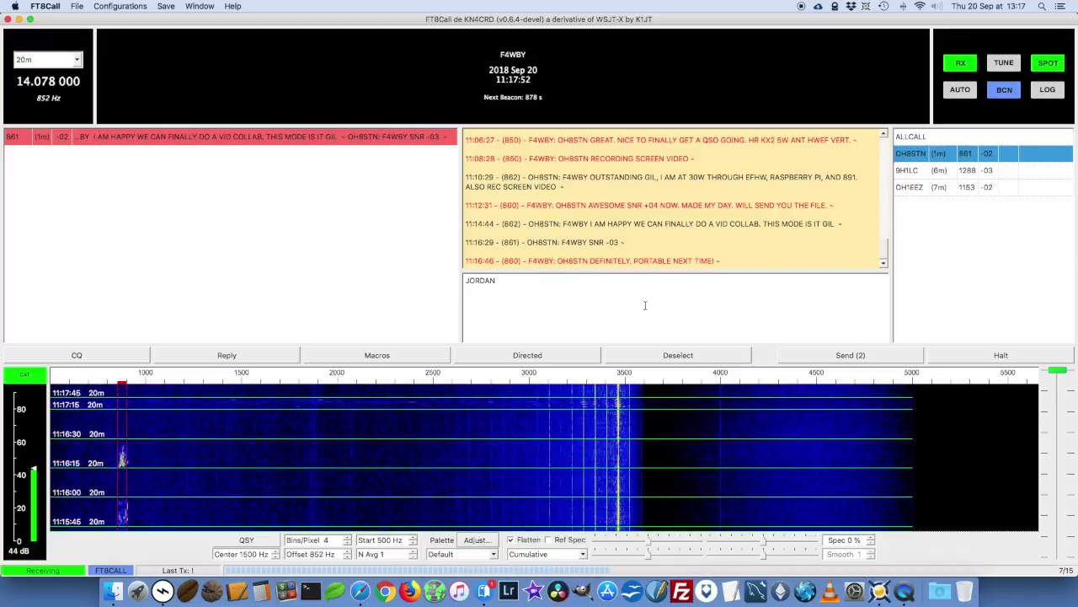
pyautogui.write('SAID HE ')
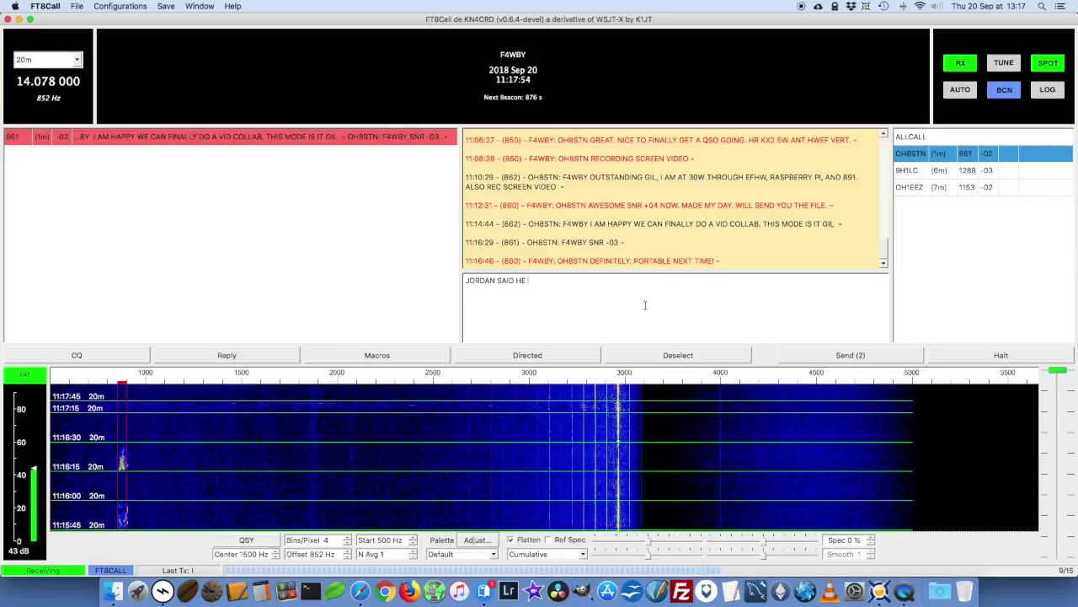
pyautogui.write('MIGHT WO')
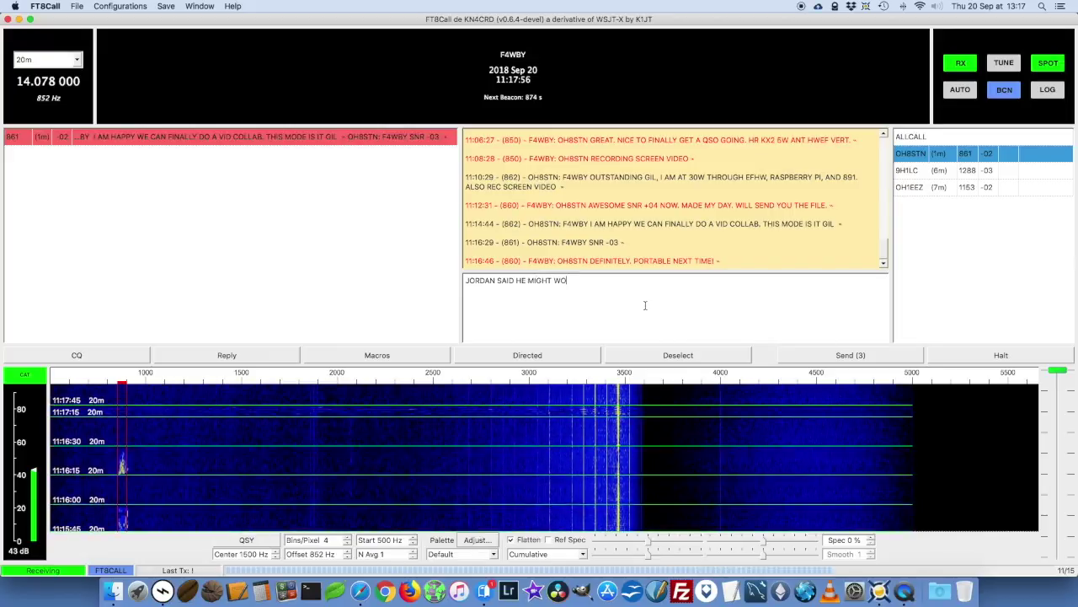
pyautogui.write('RK ON')
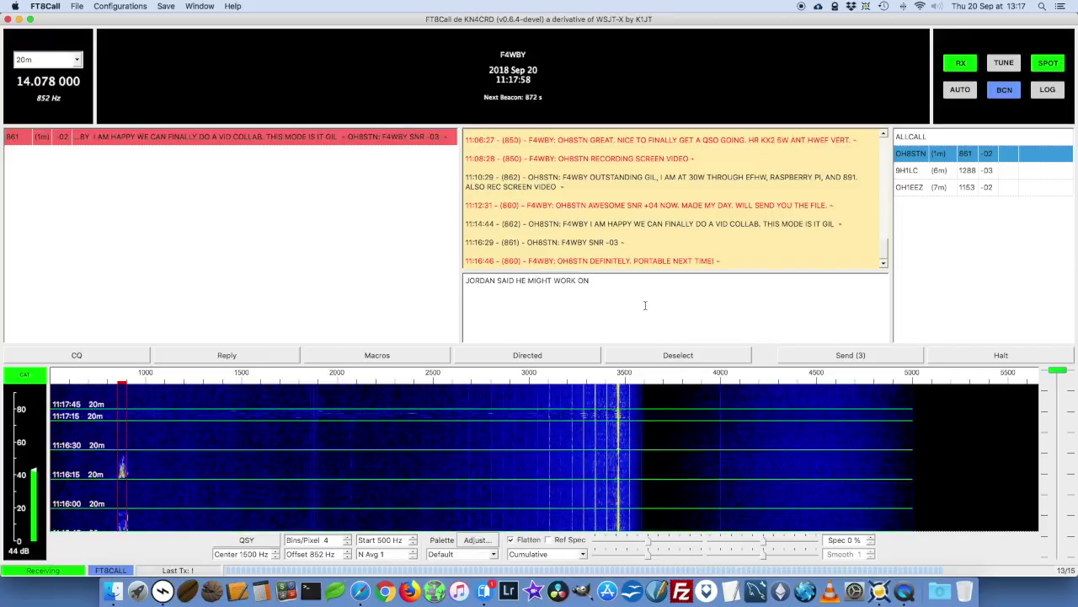
pyautogui.write(' AUTO ')
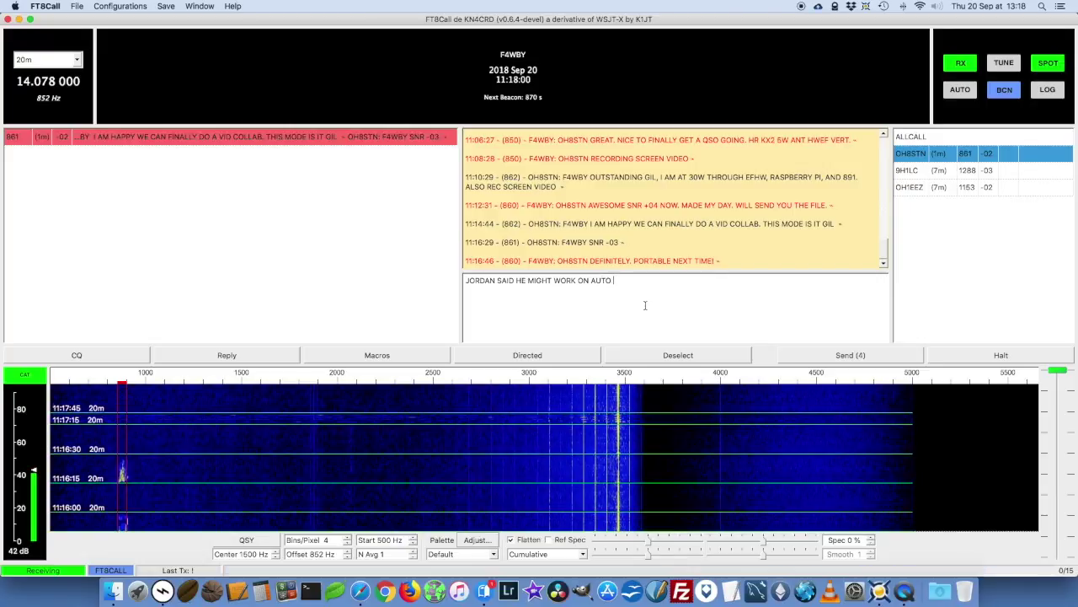
pyautogui.write('TIME SYNC.')
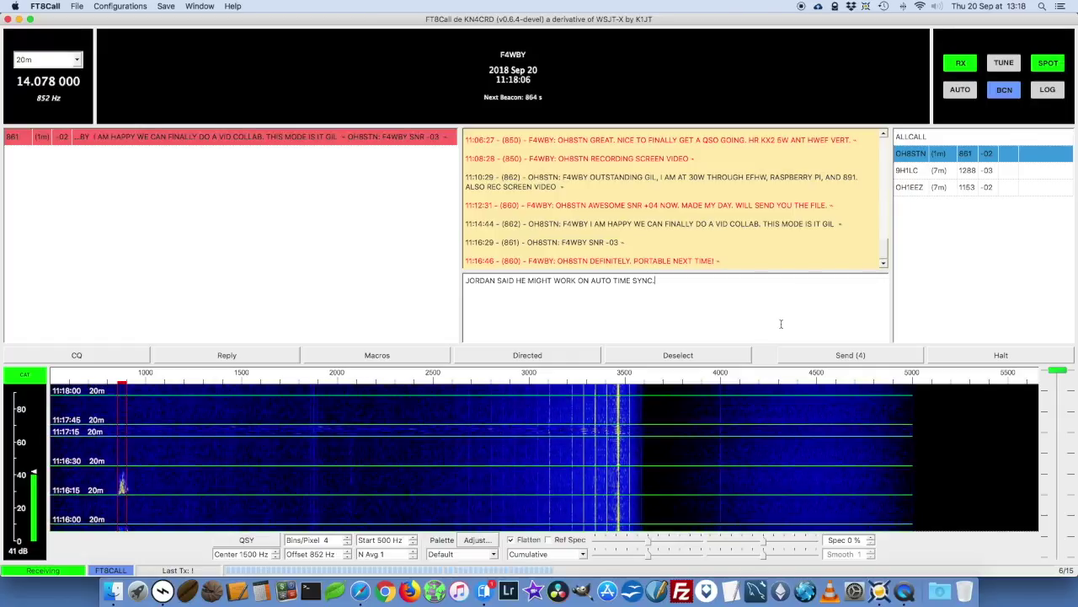
pyautogui.click(851, 355)
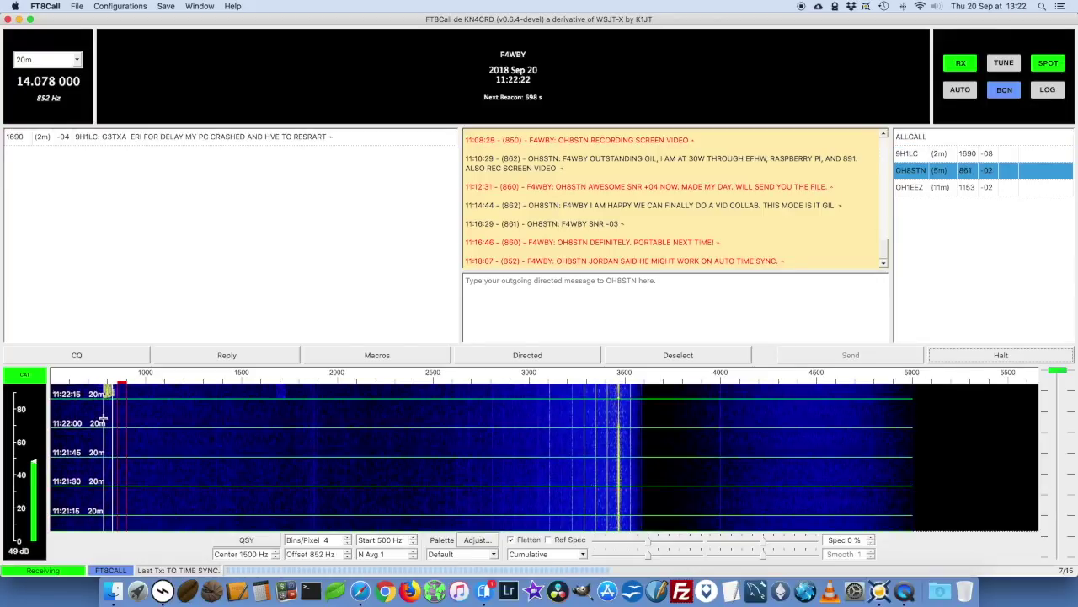
# Set the offset to 778 Hz on the strong waterfall signal and select OH8STN's received message in the band activity
pyautogui.click(104, 419)
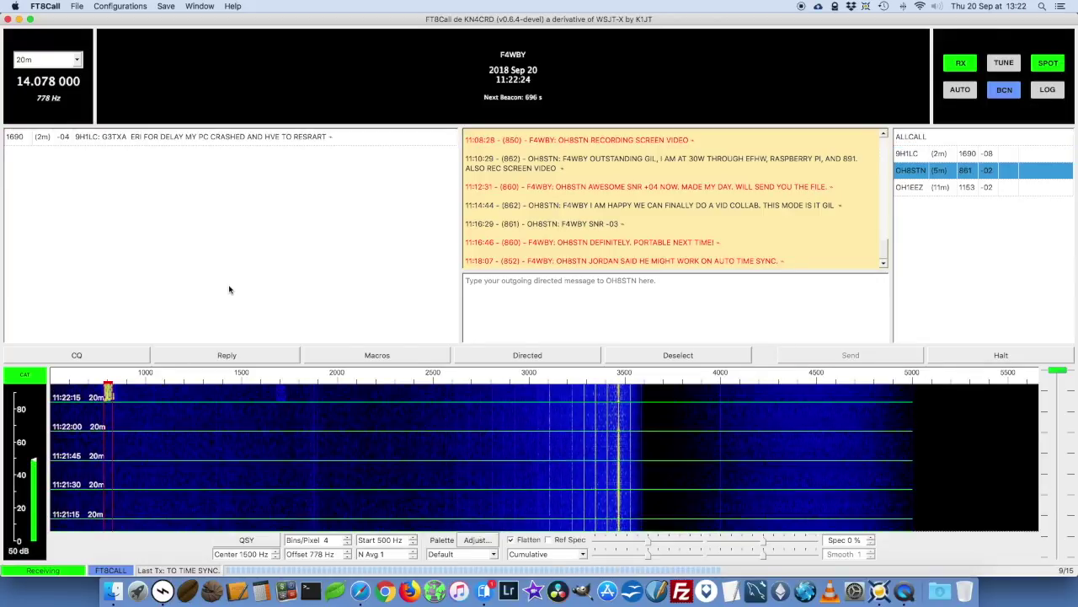
pyautogui.rightClick(916, 174)
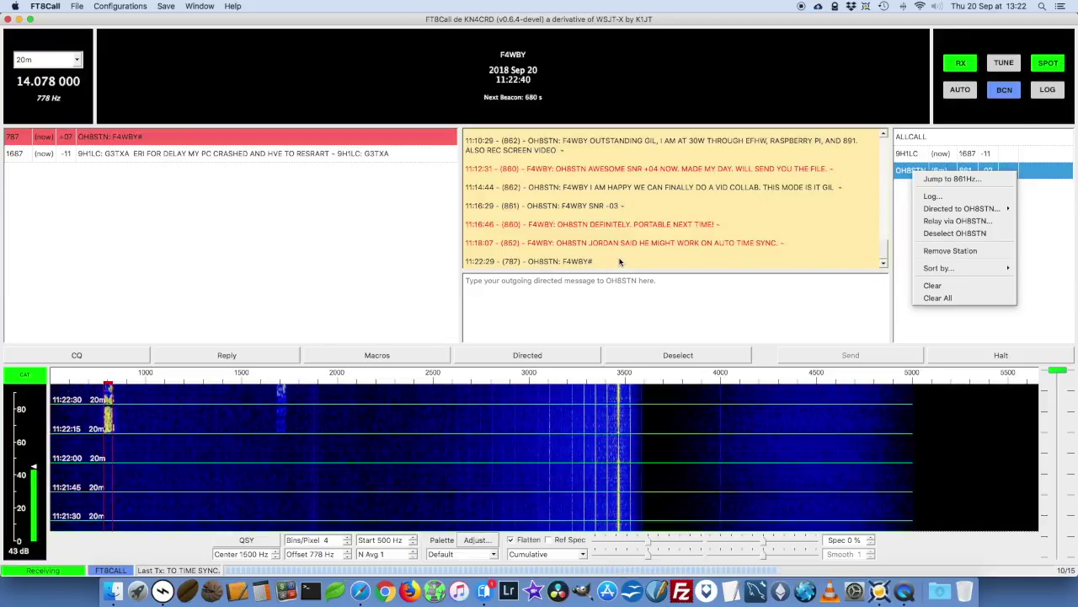
pyautogui.click(861, 233)
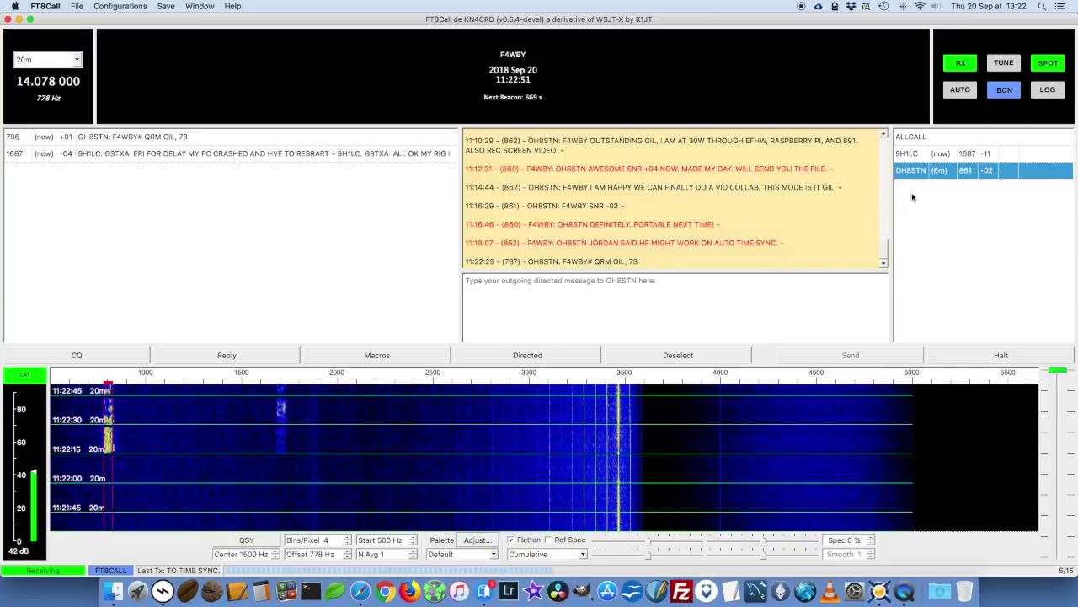
pyautogui.click(156, 137)
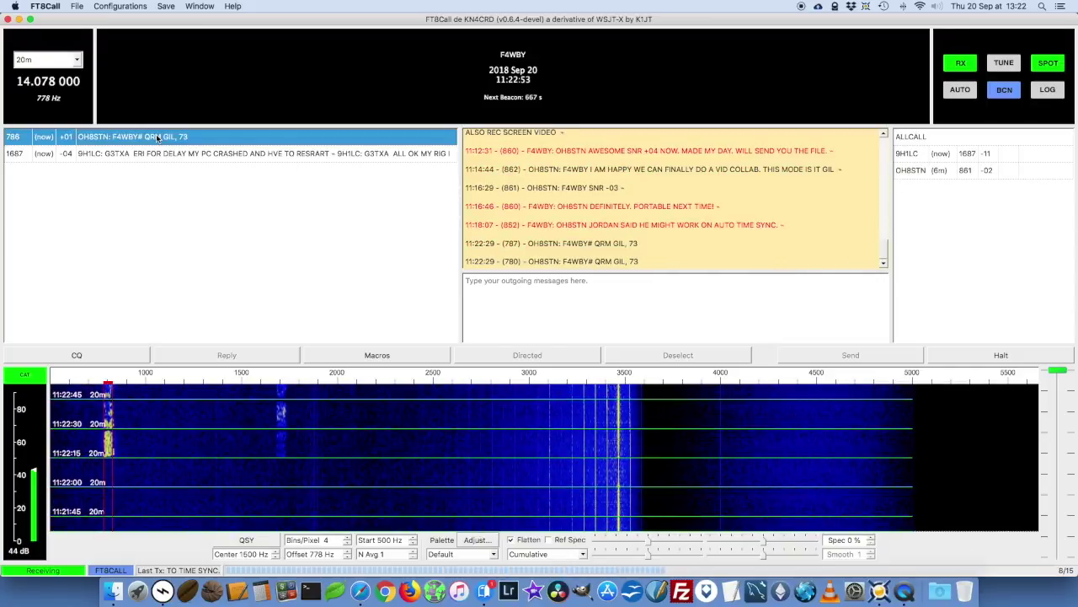
# Jump the offset to OH8STN's 861 Hz and start an outgoing message with the callsign OH8STN
pyautogui.rightClick(914, 171)
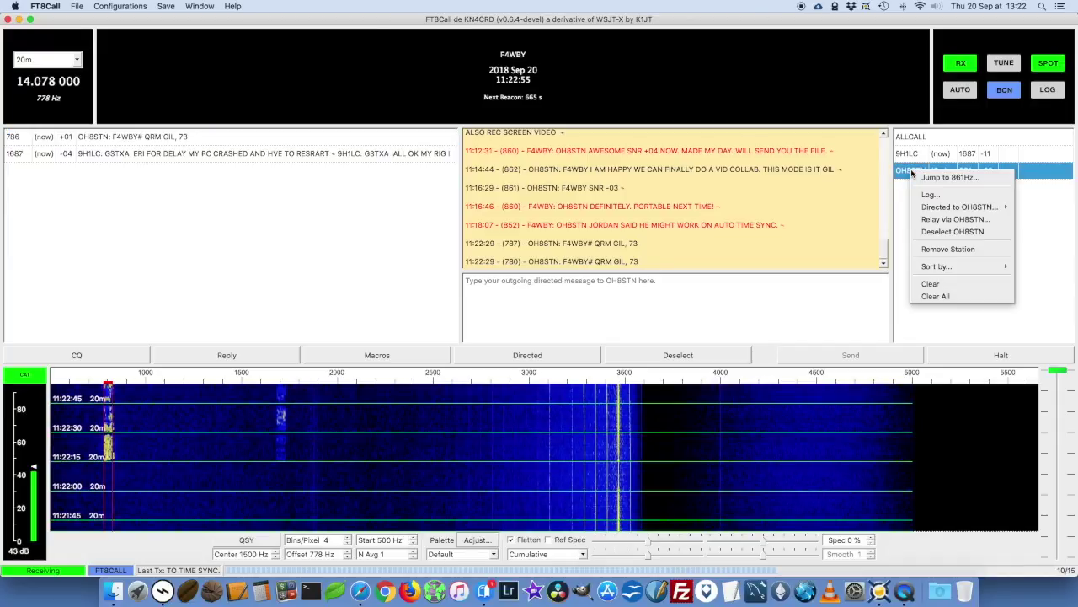
pyautogui.click(944, 177)
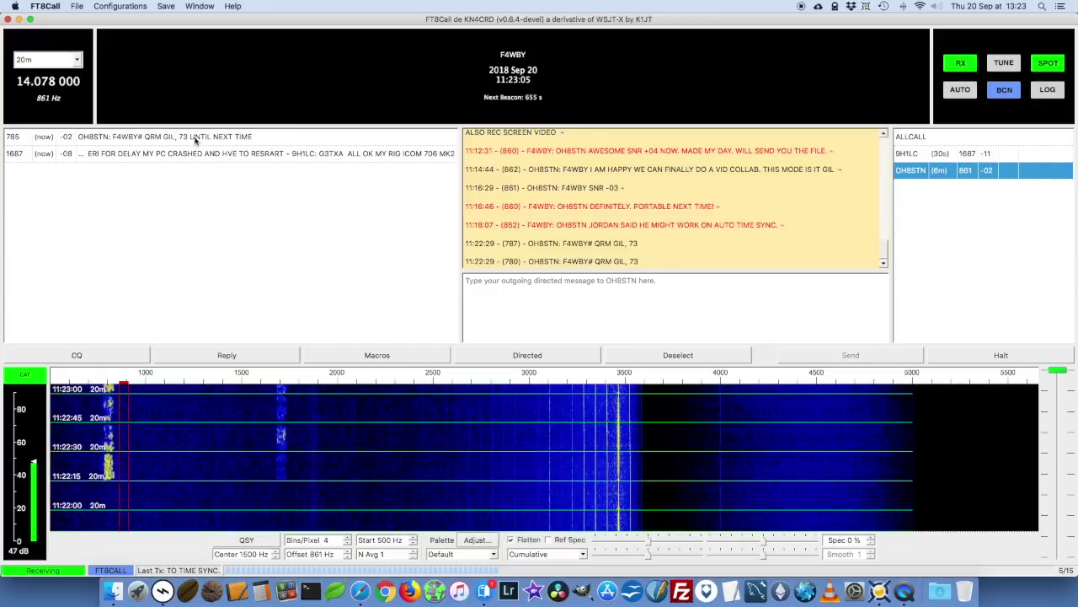
pyautogui.doubleClick(915, 172)
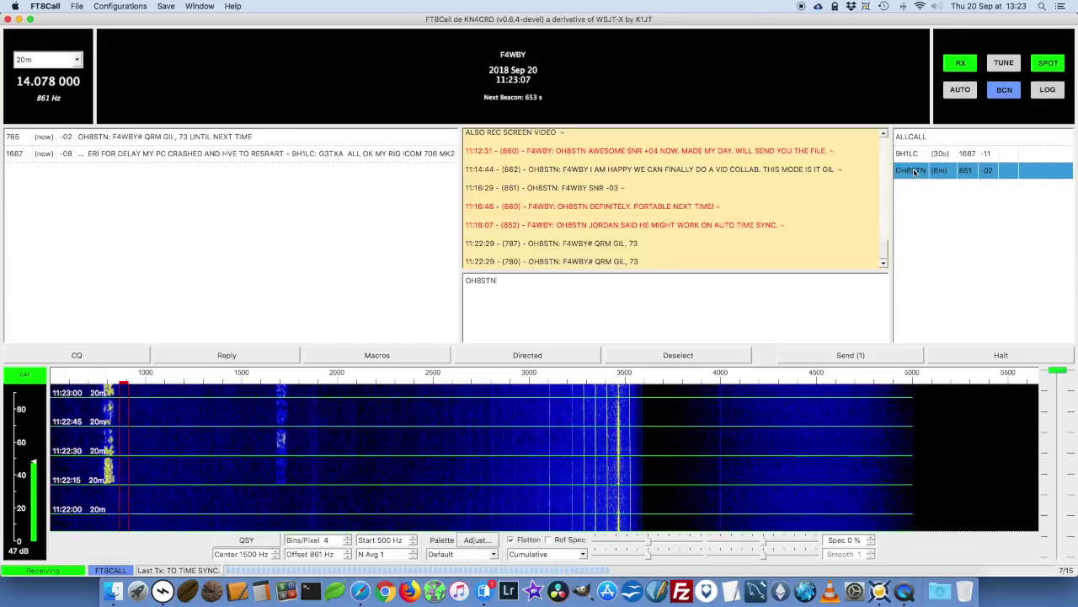
pyautogui.rightClick(915, 172)
pyautogui.click(943, 177)
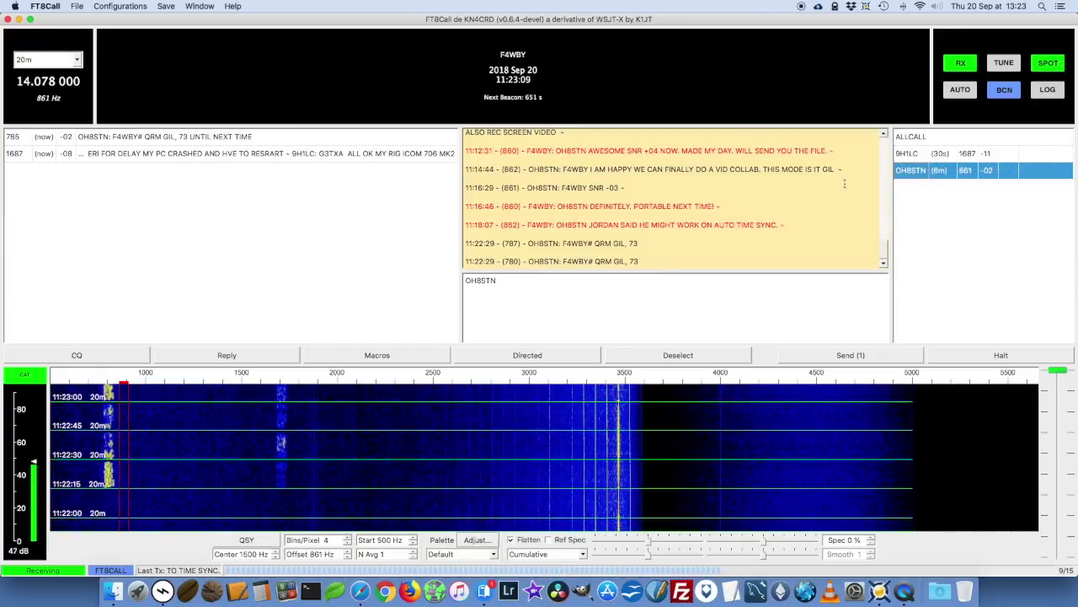